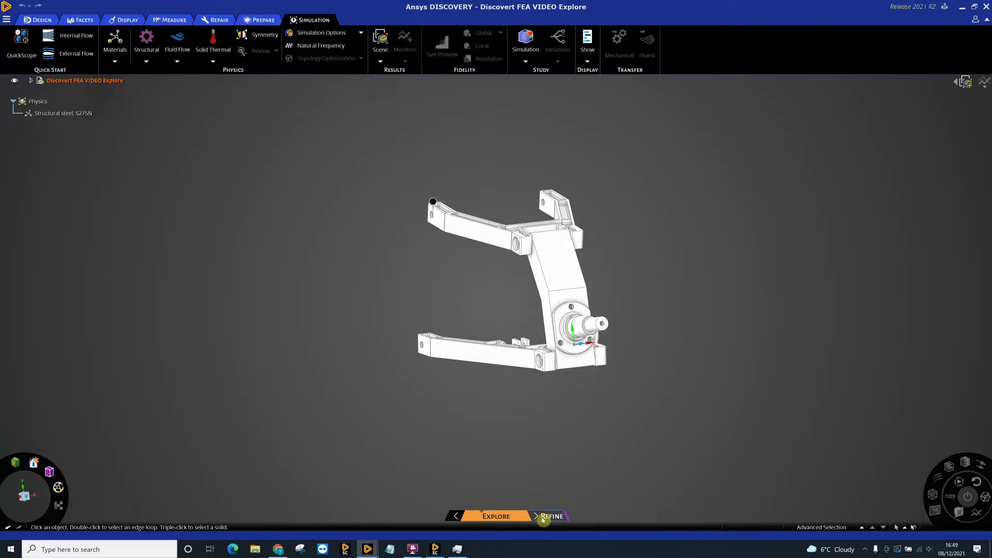
# Examine the structural steel assignment on the suspension bodies and the list of available materials
pyautogui.moveTo(545, 453); pyautogui.dragTo(638, 429, button='middle')
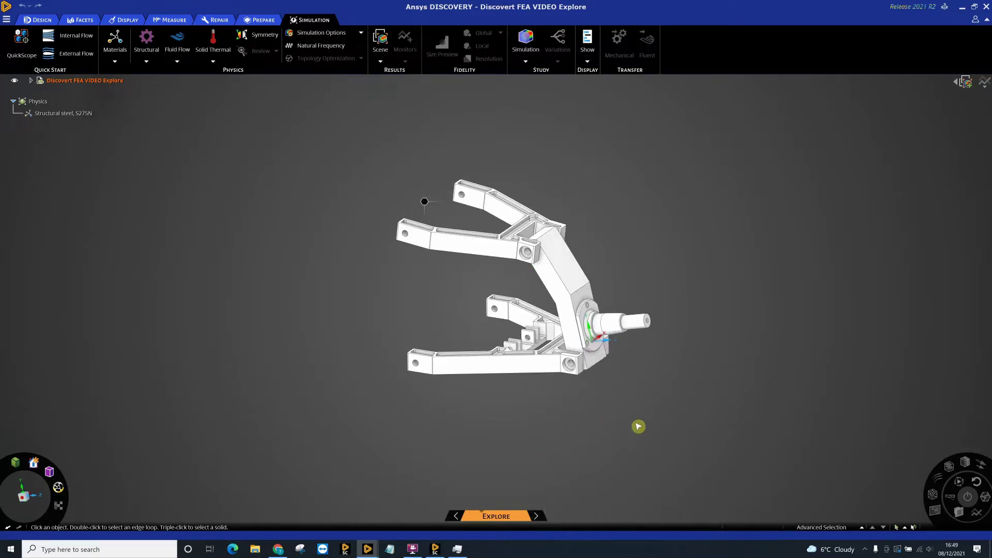
pyautogui.keyDown('shift'); pyautogui.moveTo(732, 358); pyautogui.dragTo(707, 355, button='middle'); pyautogui.keyUp('shift')
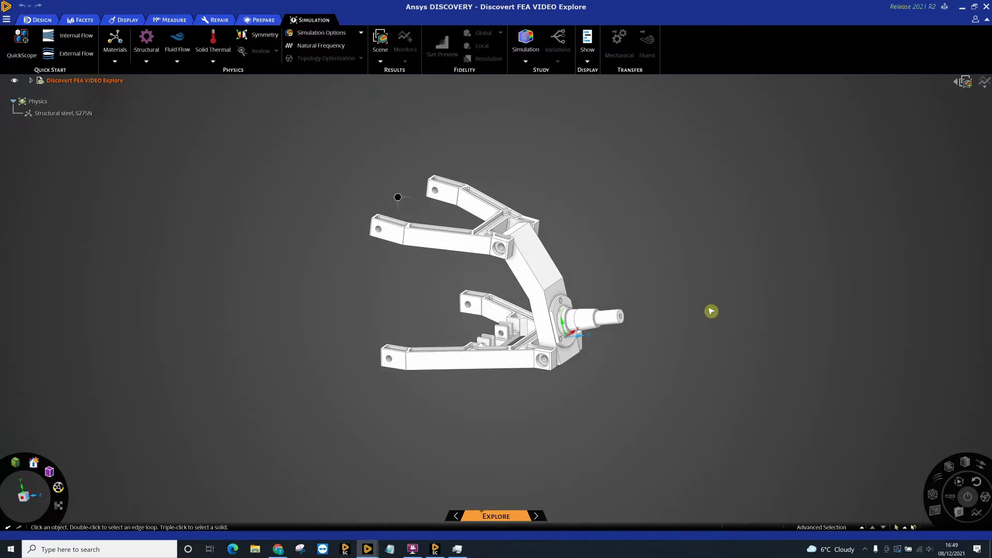
pyautogui.click(43, 116)
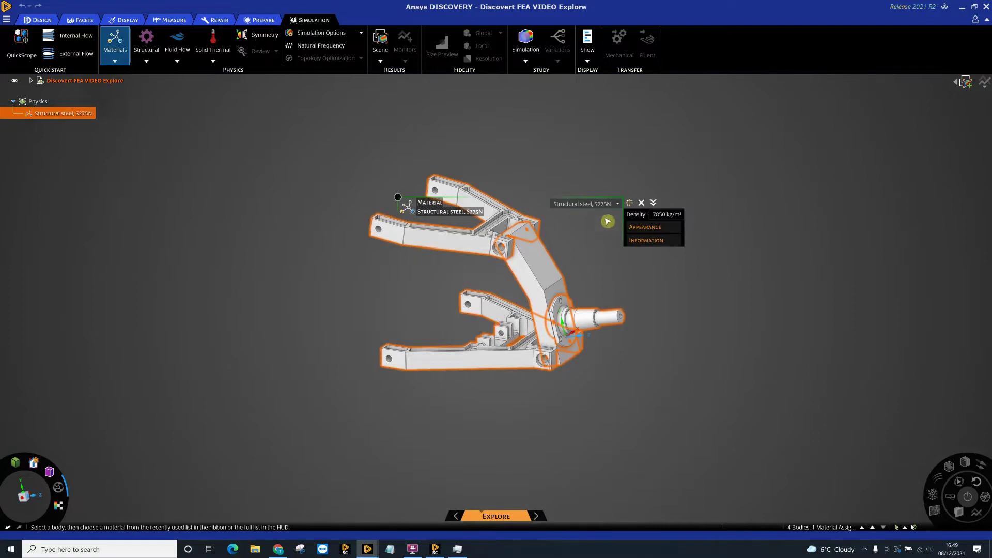
pyautogui.click(618, 204)
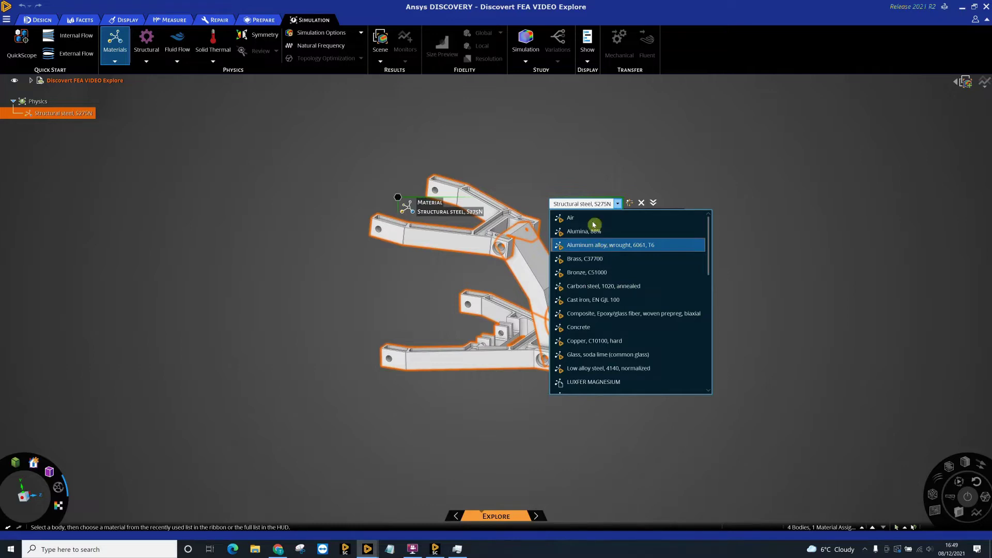
pyautogui.click(584, 166)
pyautogui.press('Escape')
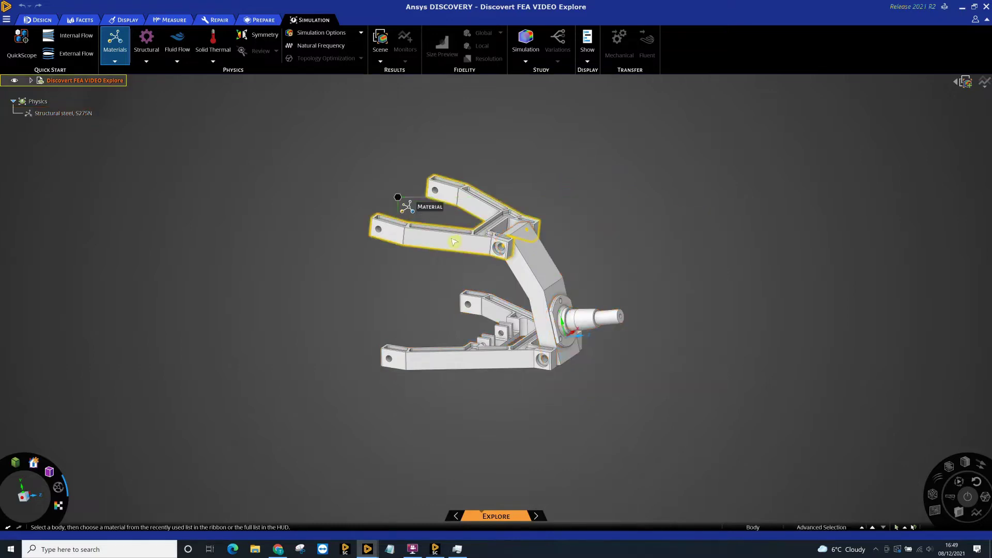
# Assign Aluminum alloy, wrought, 6061, T6 to the upper and lower arm bodies and check which bodies use structural steel
pyautogui.click(82, 114)
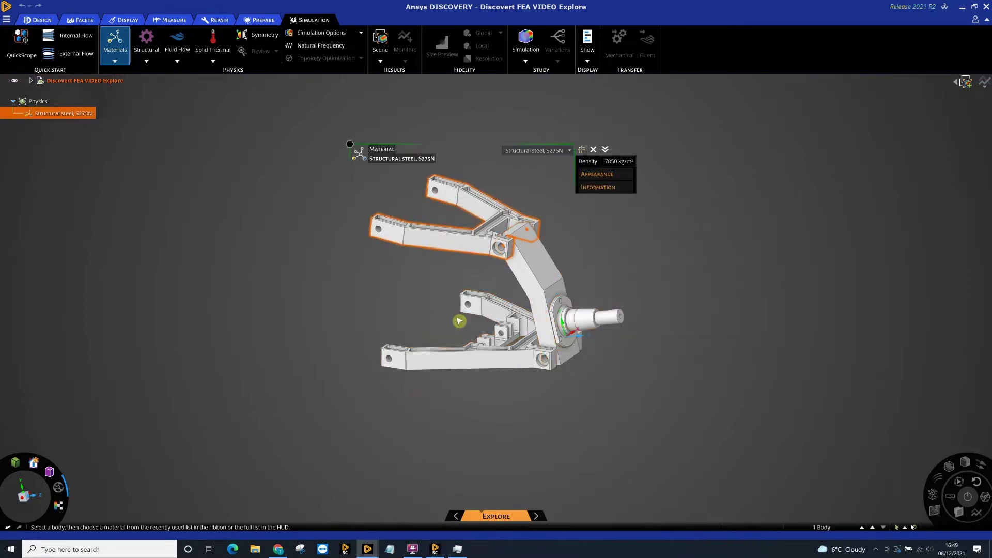
pyautogui.click(463, 360)
pyautogui.click(470, 373)
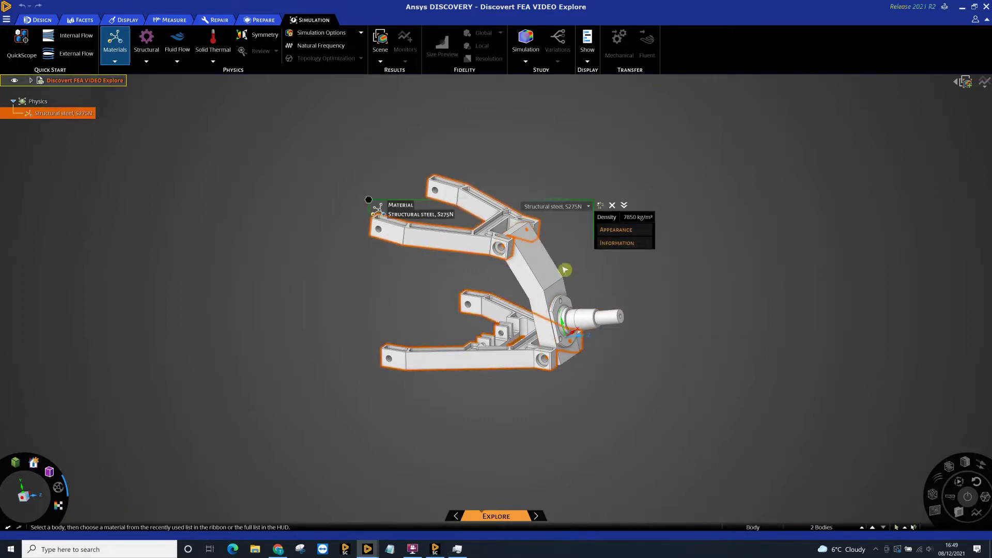
pyautogui.click(588, 206)
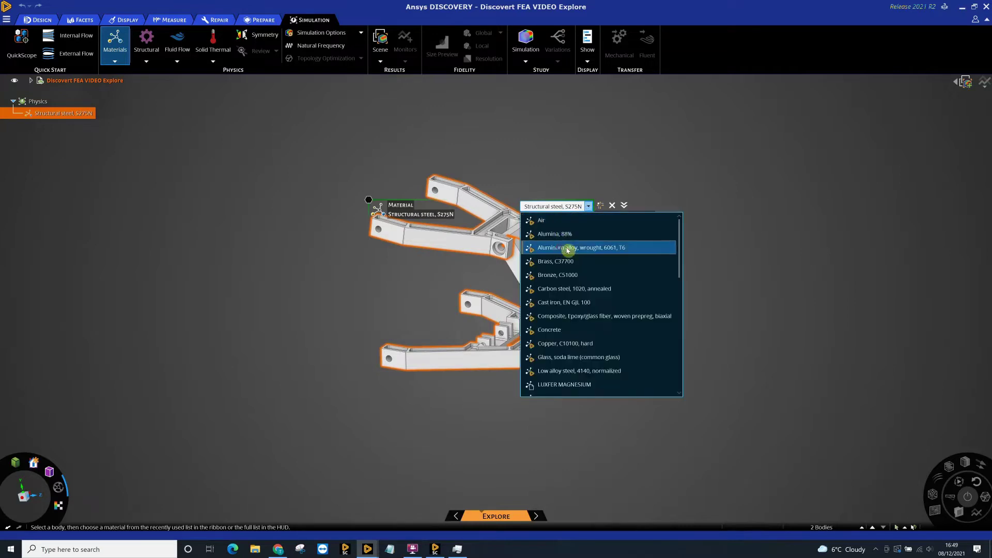
pyautogui.click(567, 248)
pyautogui.moveTo(767, 261); pyautogui.dragTo(746, 274, button='middle')
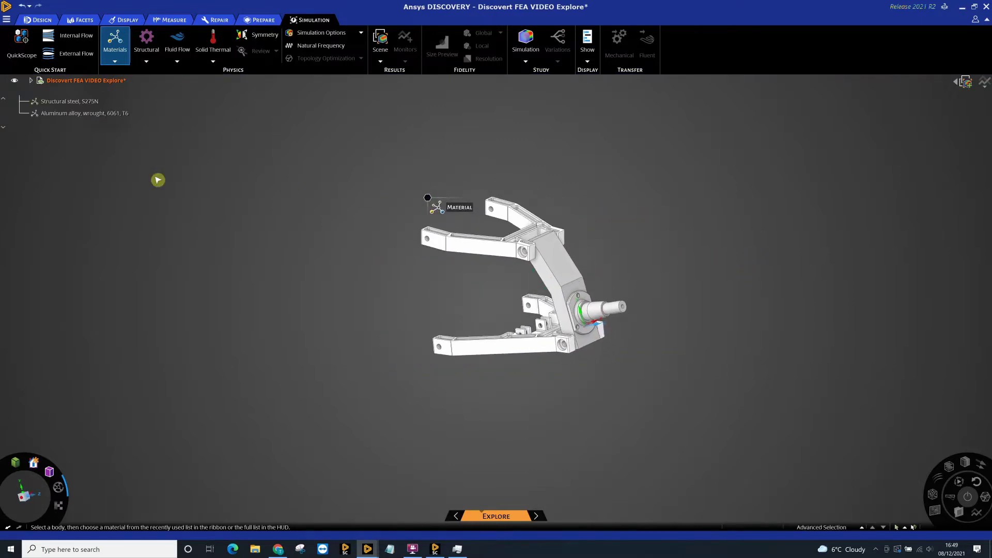
pyautogui.click(71, 103)
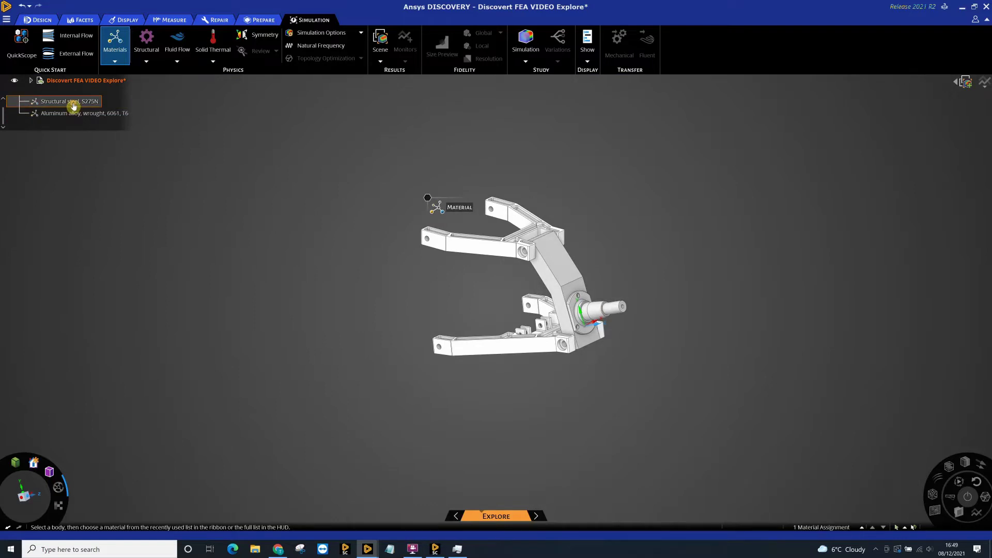
pyautogui.click(287, 244)
pyautogui.moveTo(284, 237); pyautogui.dragTo(388, 314, button='middle')
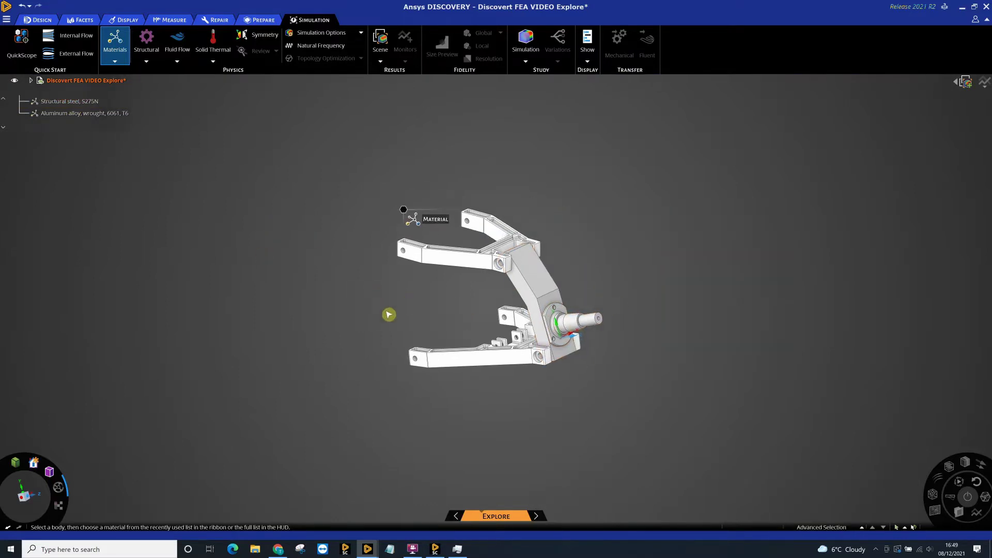
pyautogui.press('Escape')
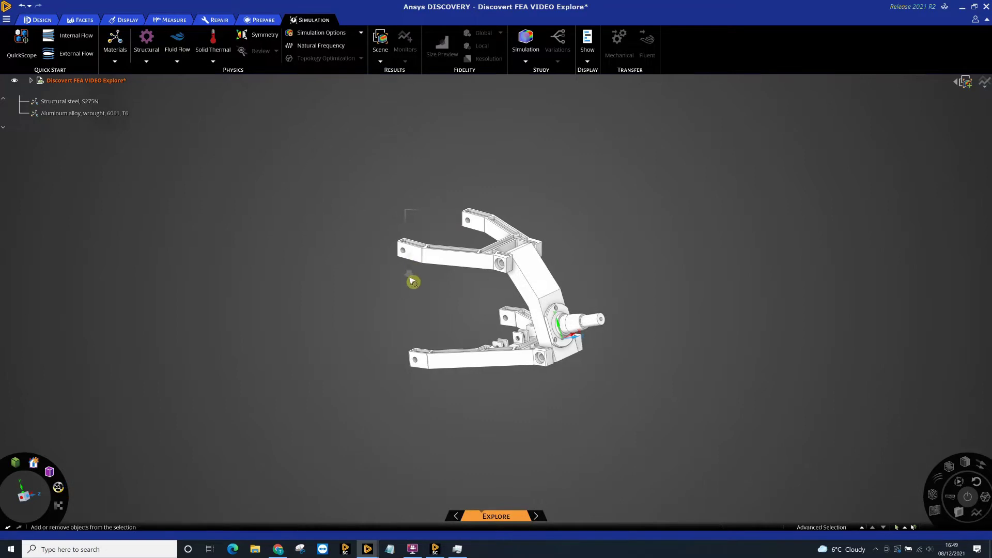
# Apply a hinged structural support to the two end holes of the upper arm
pyautogui.scroll(5, 411, 290)
pyautogui.scroll(2, 411, 300)
pyautogui.click(560, 163)
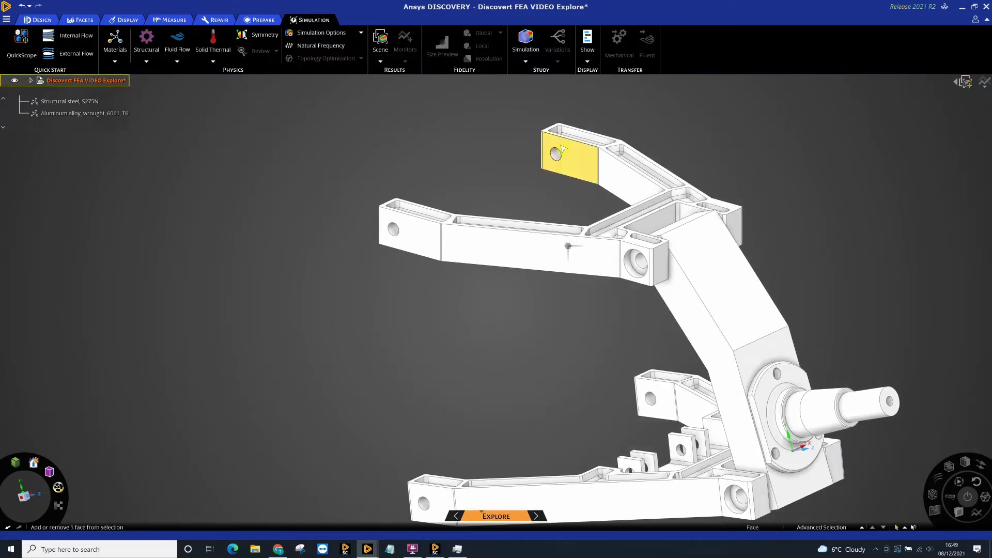
pyautogui.scroll(3, 559, 166)
pyautogui.click(557, 164)
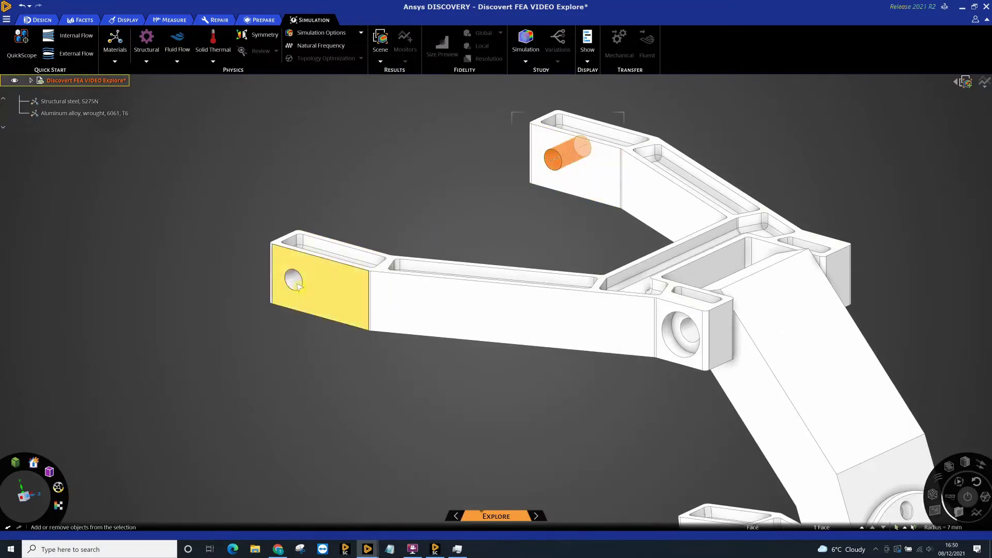
pyautogui.keyDown('ctrl'); pyautogui.click(293, 282); pyautogui.keyUp('ctrl')
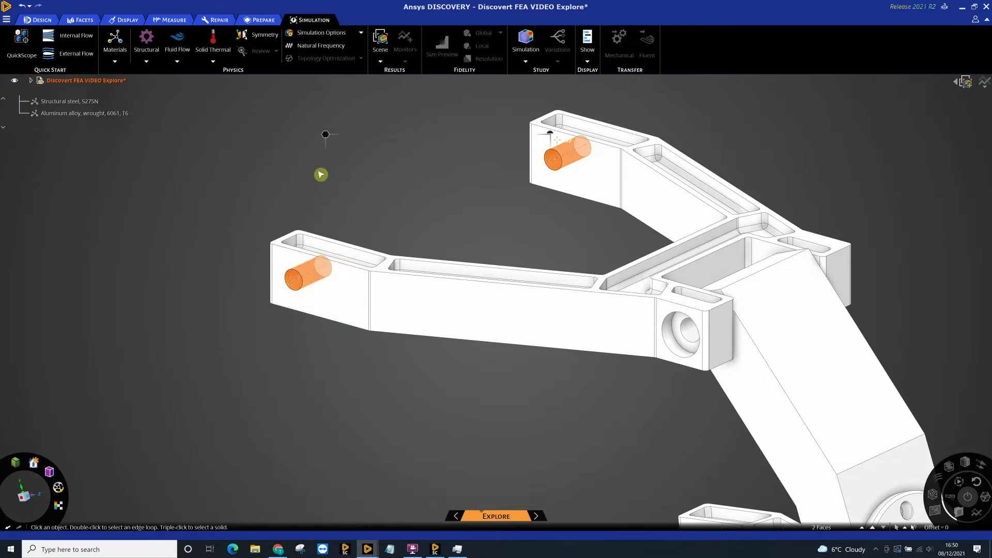
pyautogui.rightClick(327, 140)
pyautogui.moveTo(317, 117)
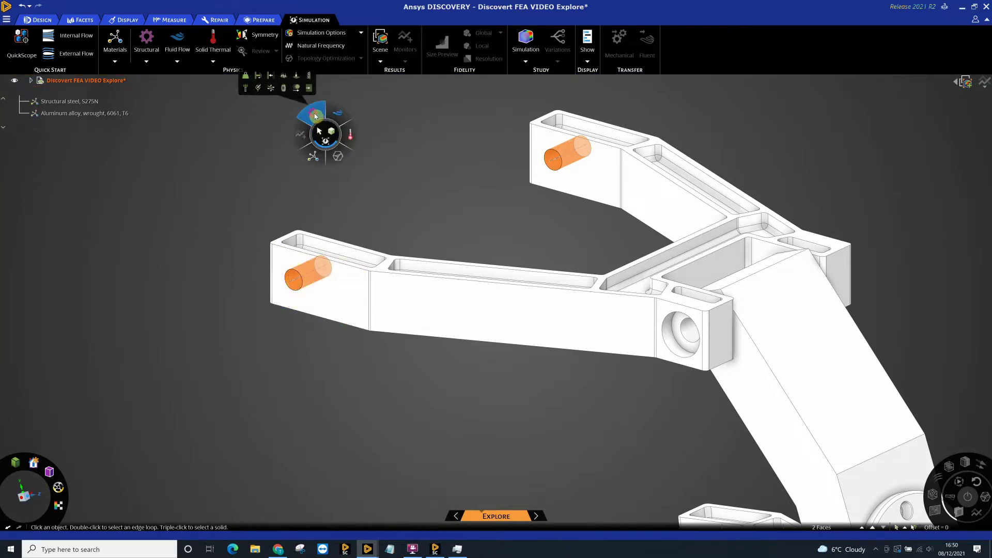
pyautogui.click(309, 78)
pyautogui.click(361, 161)
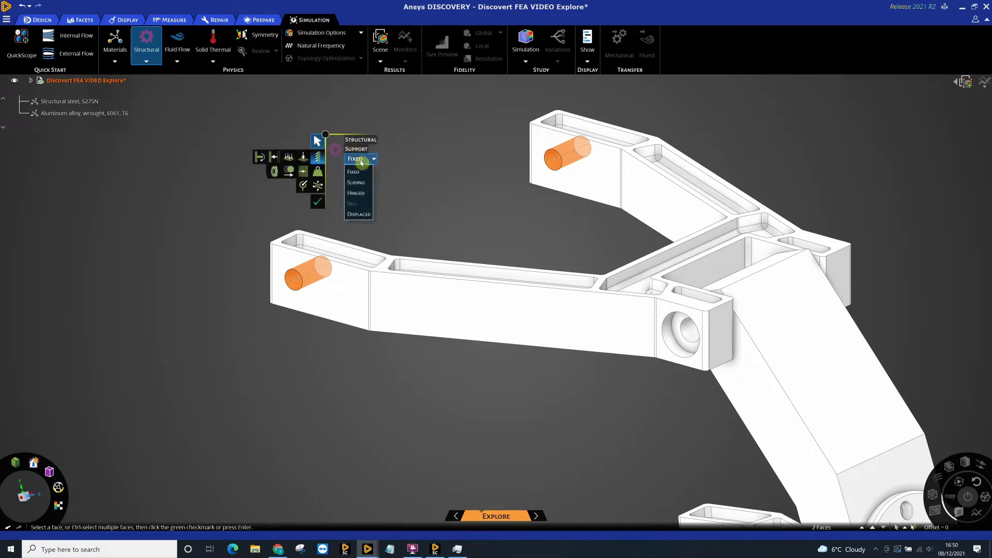
pyautogui.click(361, 195)
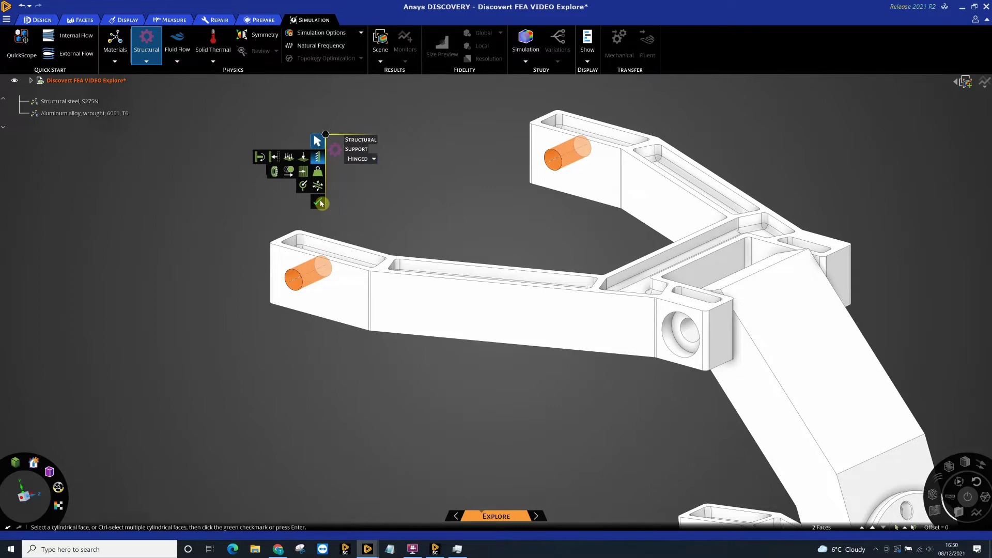
# Add a second hinged support on the two end holes of the lower arm
pyautogui.scroll(-5, 434, 252)
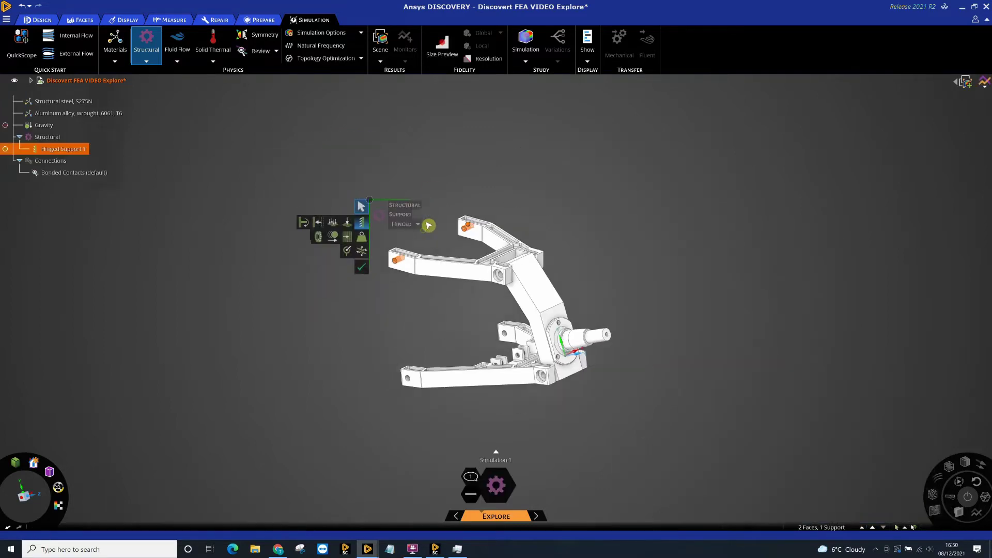
pyautogui.keyDown('shift'); pyautogui.moveTo(427, 225); pyautogui.dragTo(430, 180, button='middle'); pyautogui.keyUp('shift')
pyautogui.moveTo(429, 309); pyautogui.dragTo(419, 330, button='middle')
pyautogui.scroll(6, 418, 330)
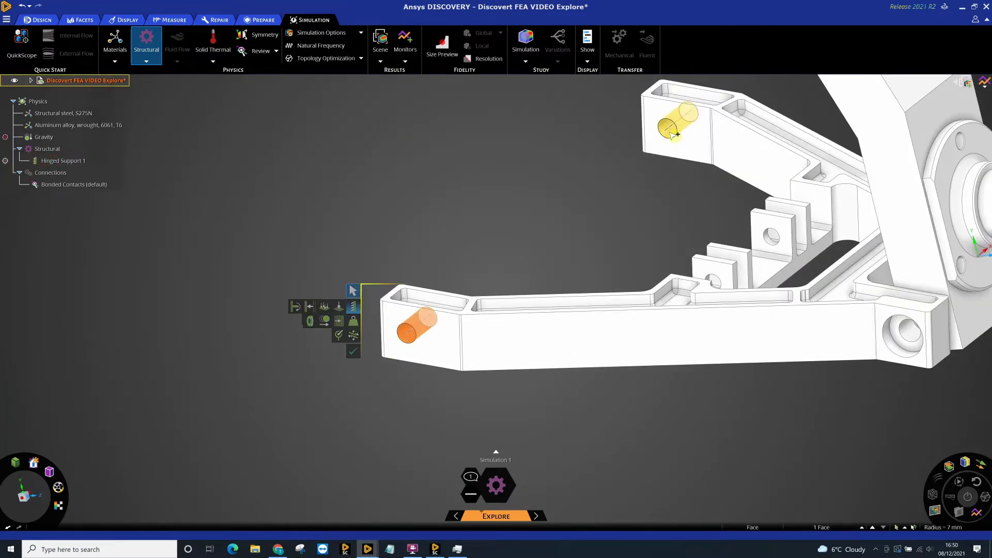
pyautogui.keyDown('ctrl'); pyautogui.click(674, 129); pyautogui.keyUp('ctrl')
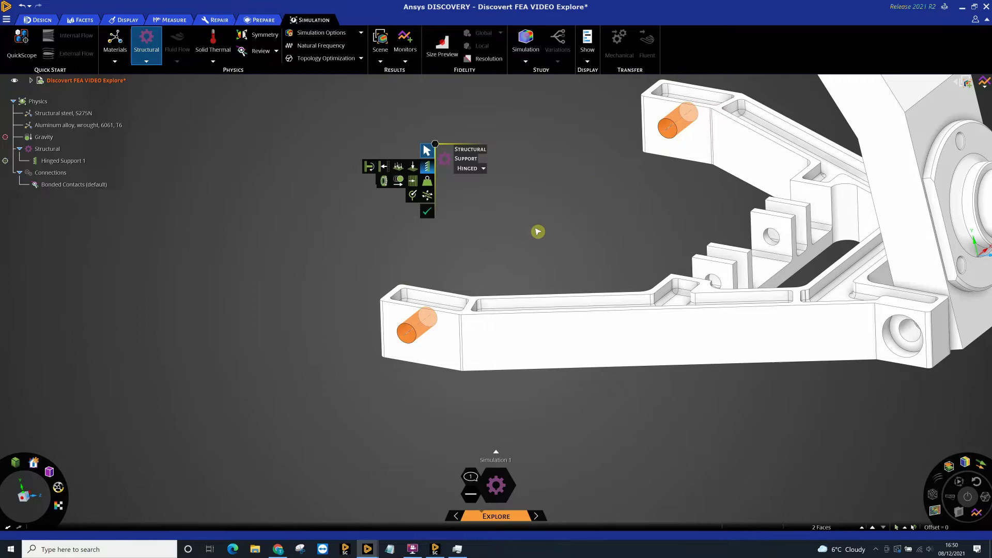
pyautogui.click(428, 215)
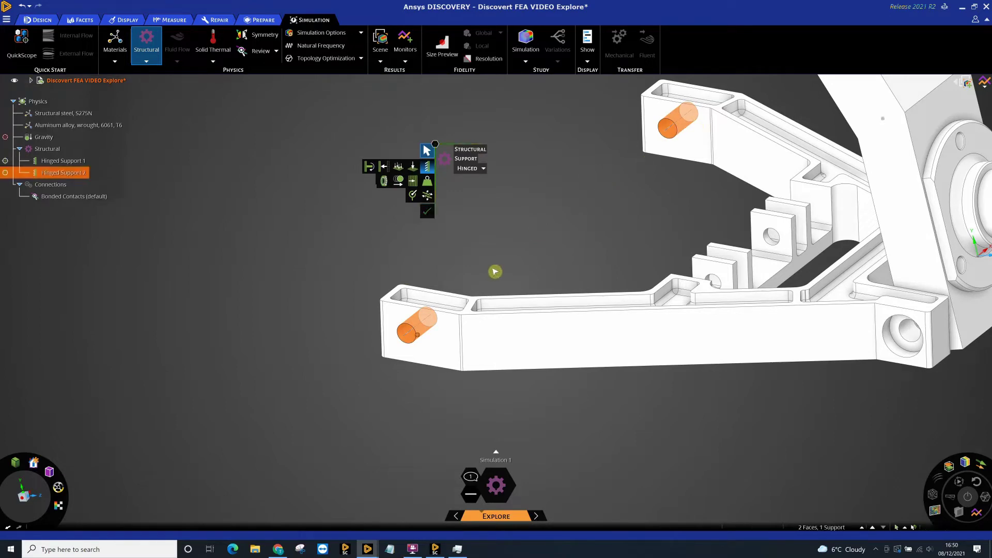
# Add a hinged support on the four lug holes of the lower arm's cross member
pyautogui.moveTo(496, 272); pyautogui.dragTo(599, 297, button='middle')
pyautogui.scroll(6, 591, 313)
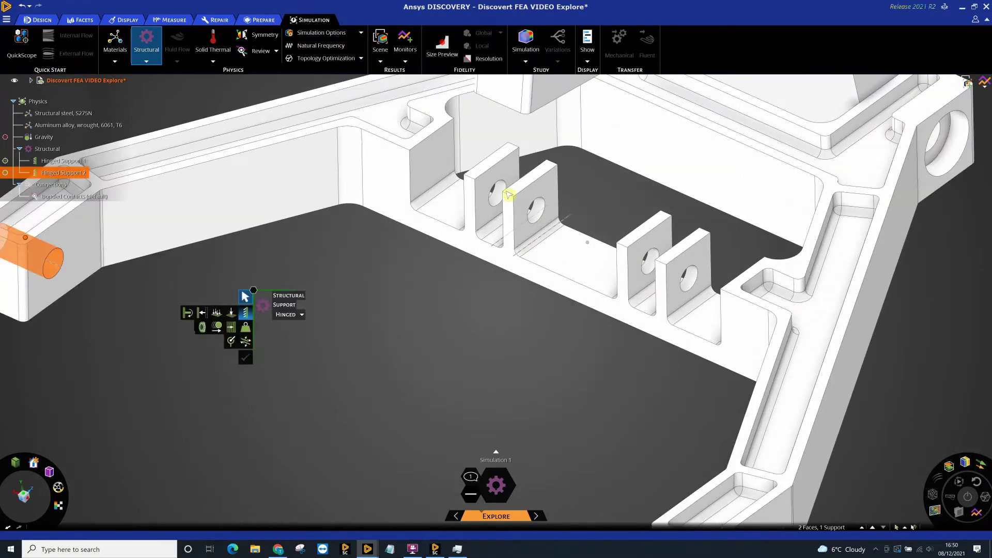
pyautogui.click(493, 191)
pyautogui.keyDown('ctrl'); pyautogui.click(534, 206); pyautogui.keyUp('ctrl')
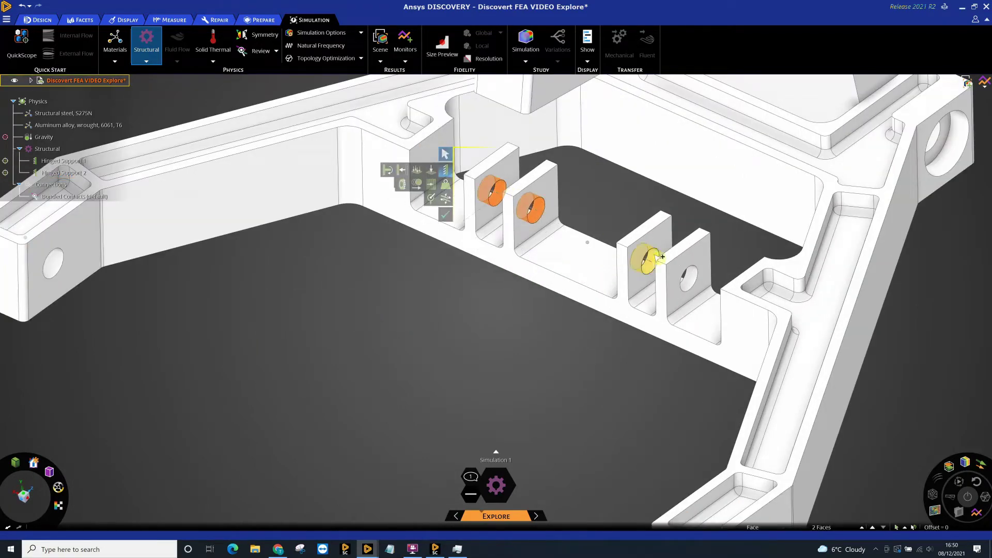
pyautogui.keyDown('ctrl'); pyautogui.click(646, 258); pyautogui.keyUp('ctrl')
pyautogui.keyDown('ctrl'); pyautogui.click(685, 274); pyautogui.keyUp('ctrl')
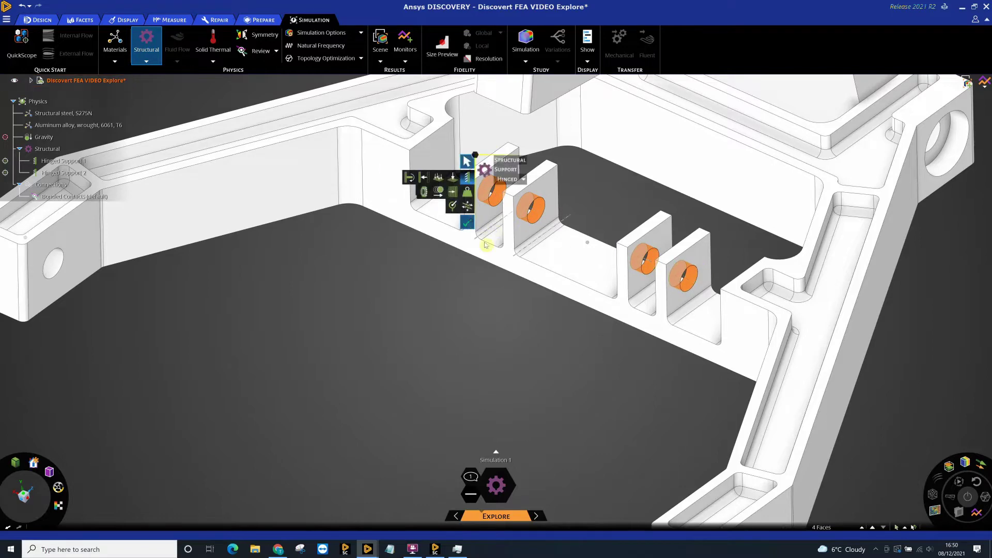
pyautogui.scroll(-8, 609, 308)
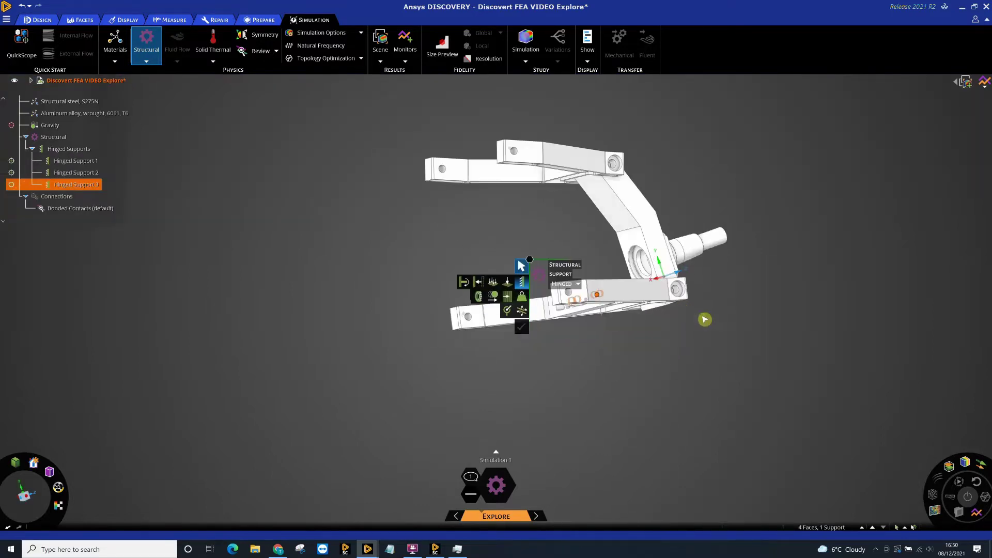
pyautogui.moveTo(704, 319); pyautogui.dragTo(681, 327, button='middle')
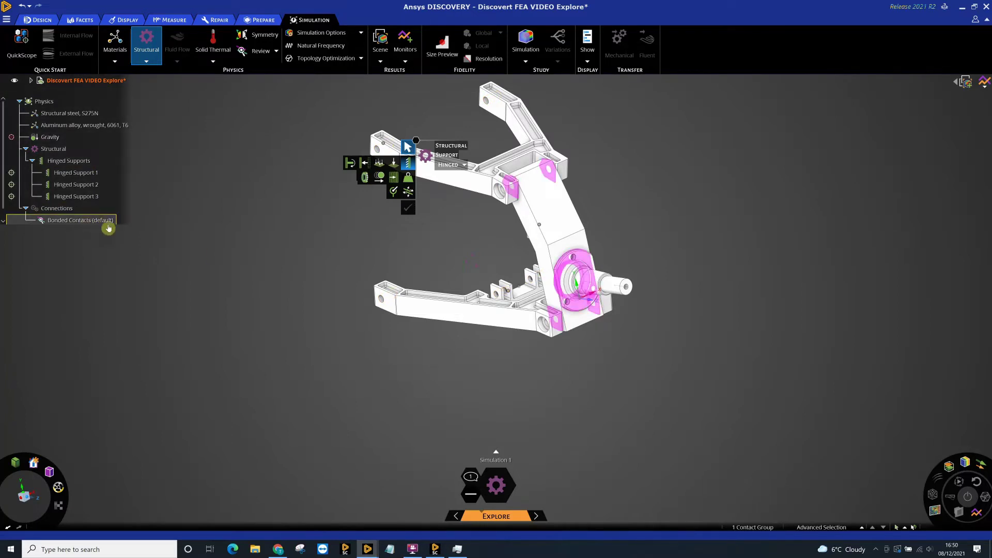
pyautogui.press('Escape')
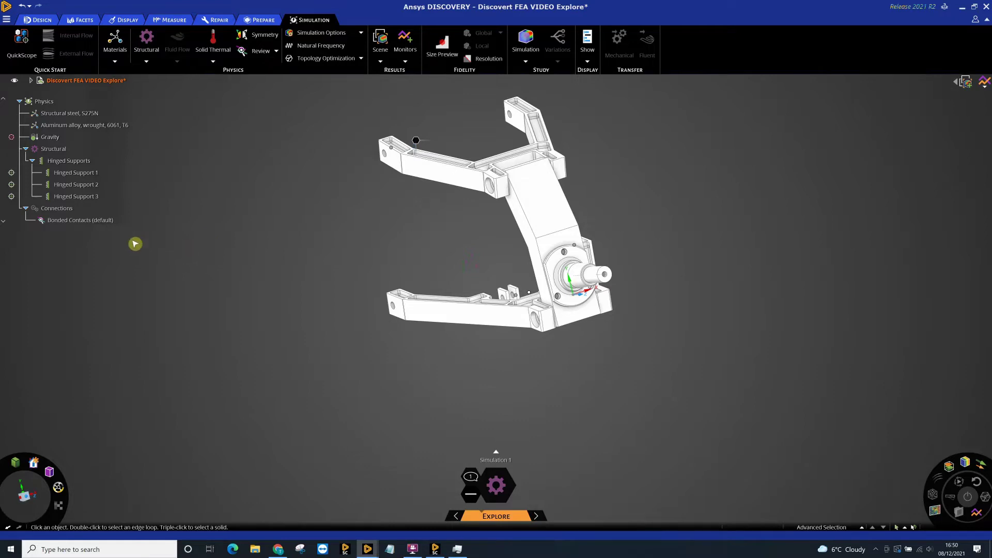
# Convert the spindle flange's default contact pair to permanently bonded and set the two contact pairs between upright and arms to prevented
pyautogui.click(73, 220)
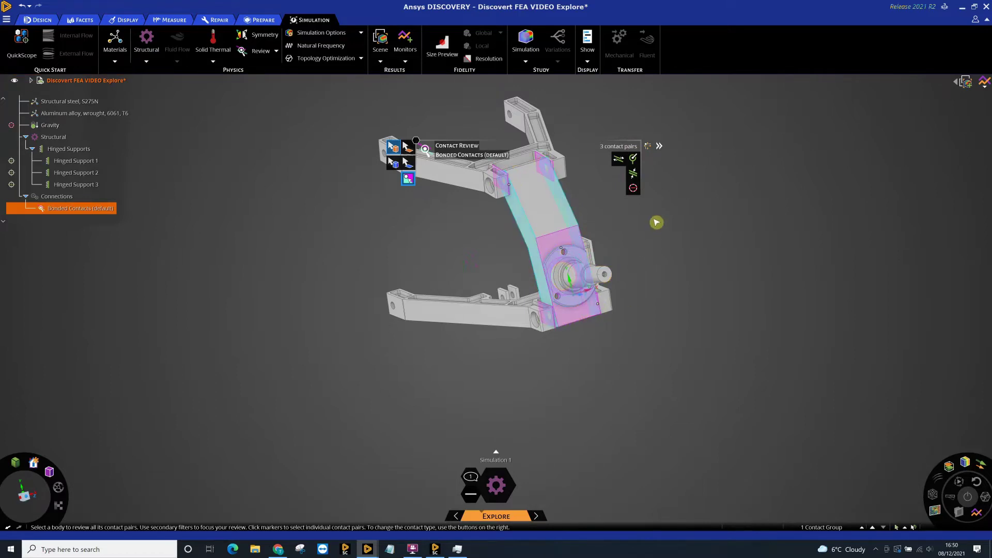
pyautogui.click(564, 252)
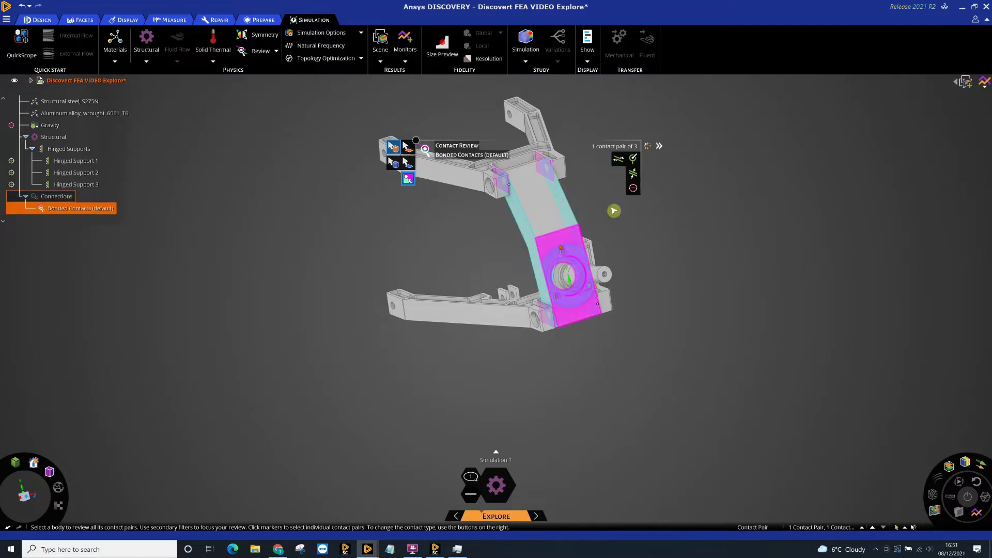
pyautogui.click(633, 177)
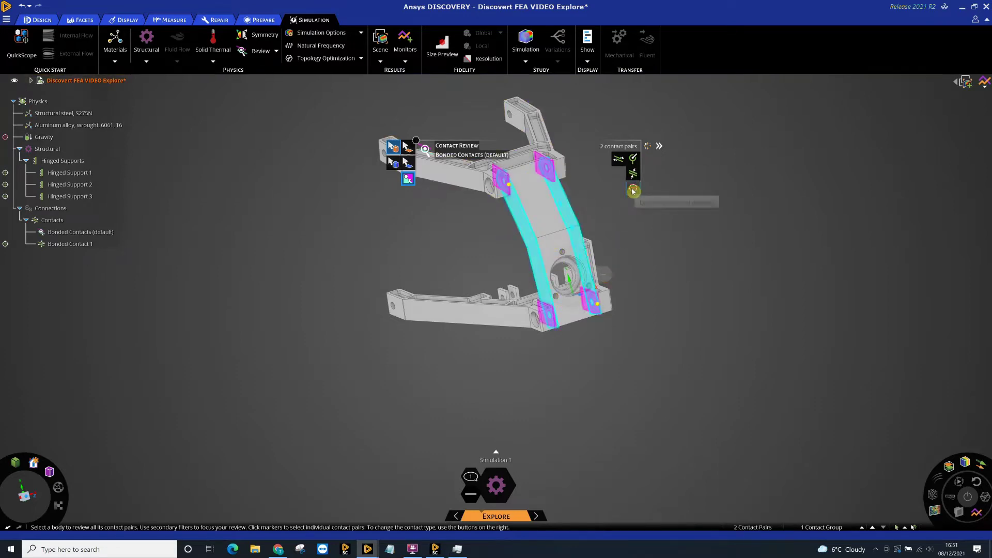
pyautogui.click(632, 191)
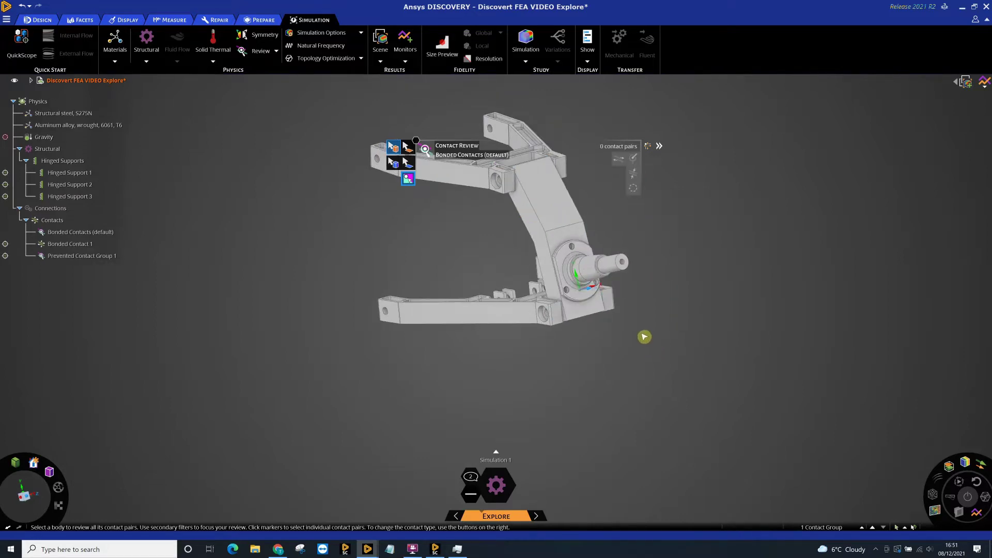
pyautogui.press('Escape')
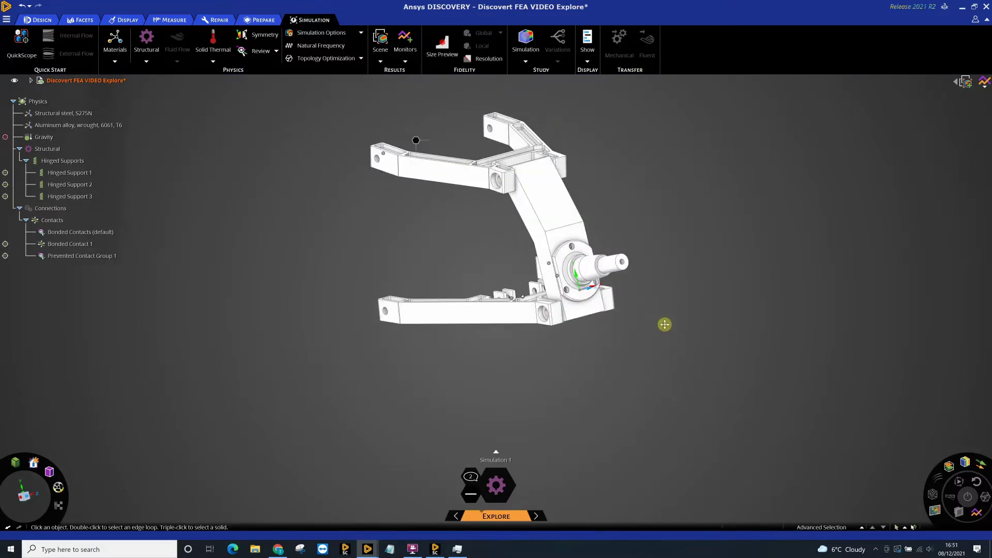
# Create a fixed joint between the upright's upper bore and the two matching holes of the upper arm
pyautogui.keyDown('shift'); pyautogui.moveTo(665, 324); pyautogui.dragTo(697, 350, button='middle'); pyautogui.keyUp('shift')
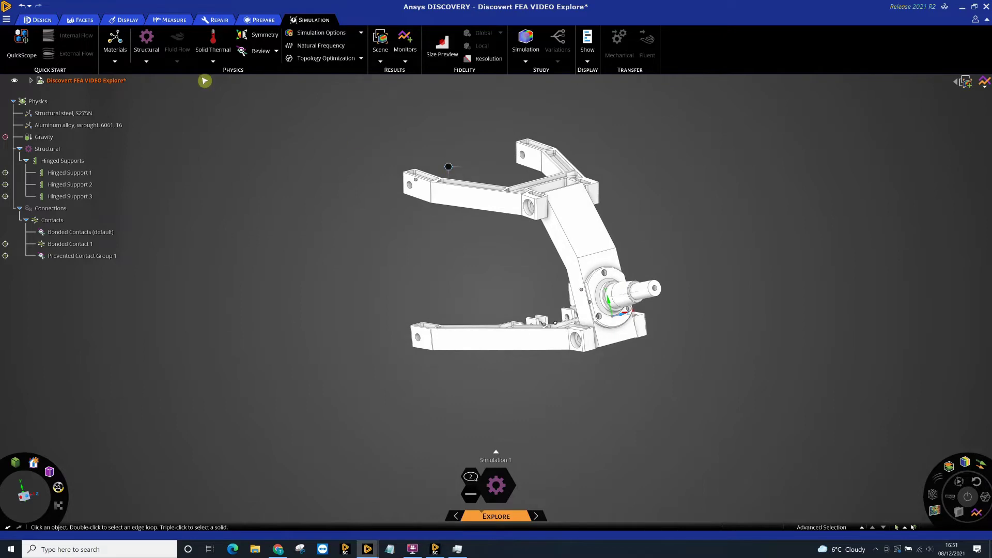
pyautogui.click(146, 61)
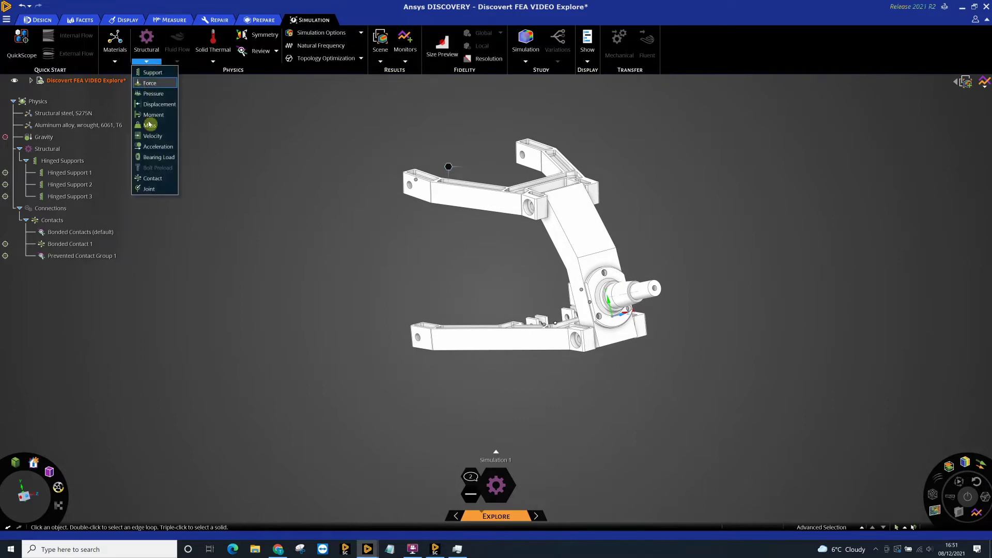
pyautogui.click(151, 190)
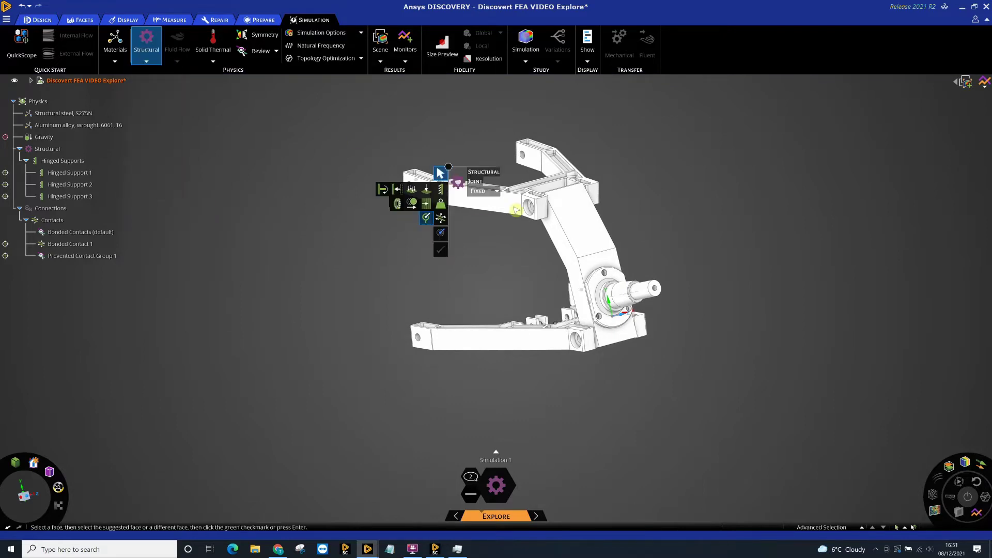
pyautogui.scroll(5, 540, 186)
pyautogui.scroll(4, 555, 241)
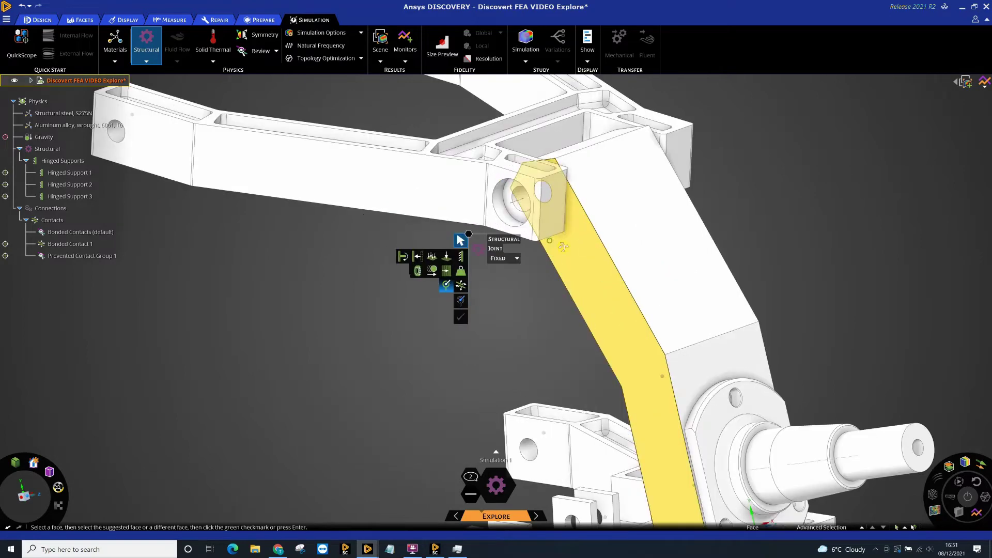
pyautogui.moveTo(549, 202); pyautogui.dragTo(546, 198, button='middle')
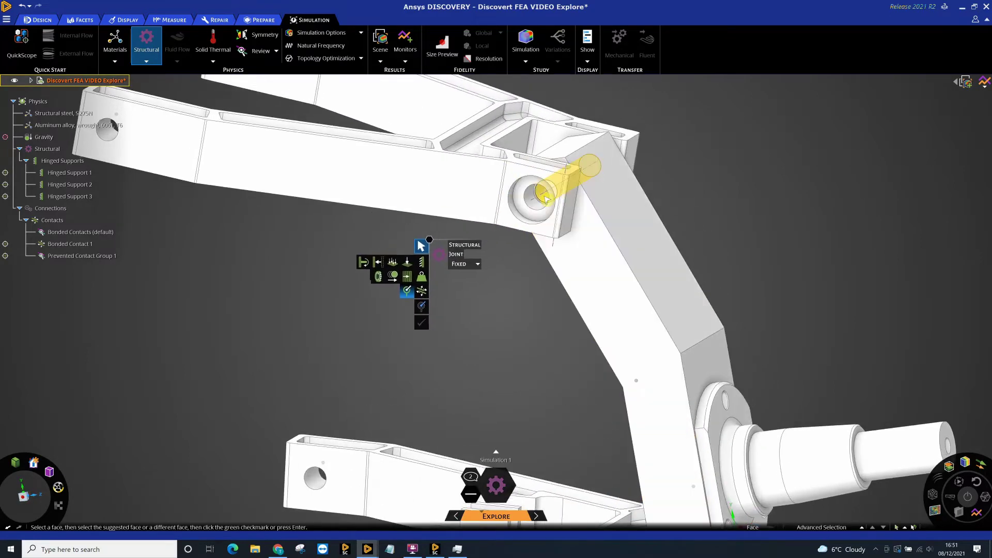
pyautogui.click(546, 199)
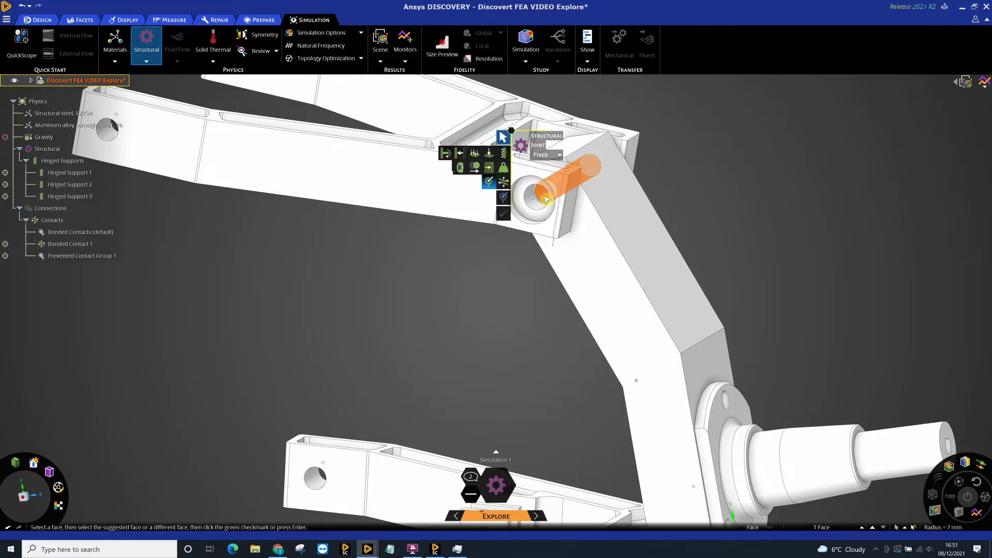
pyautogui.click(541, 198)
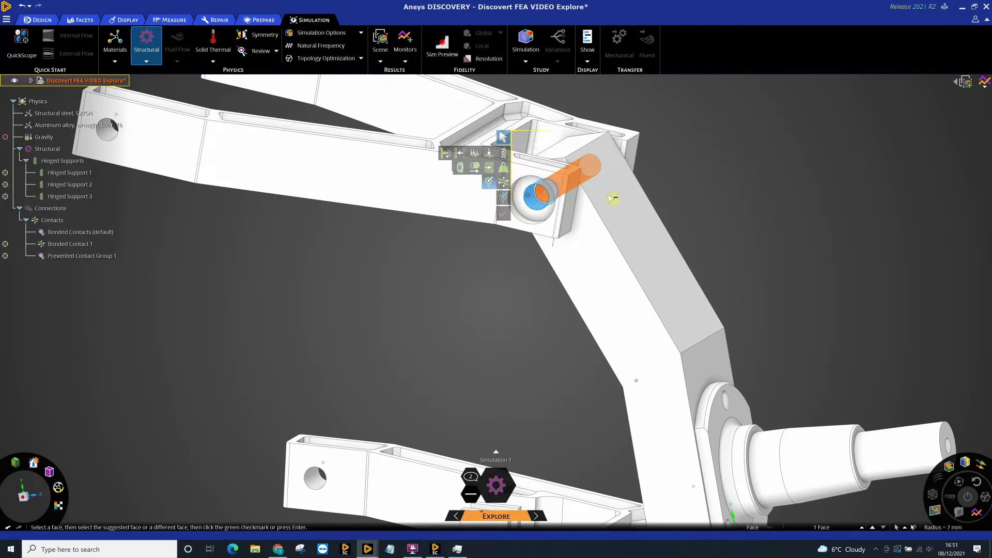
pyautogui.moveTo(728, 210); pyautogui.dragTo(653, 217, button='middle')
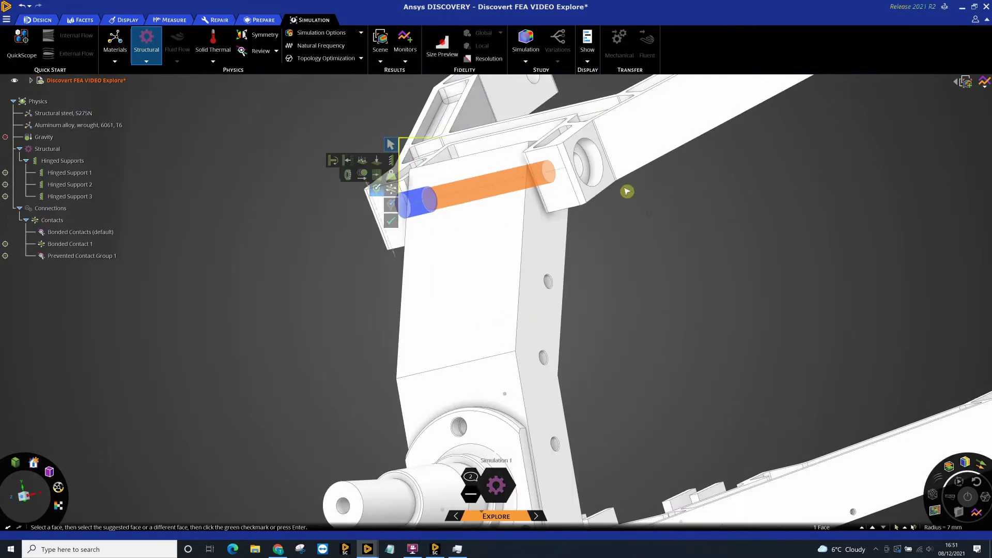
pyautogui.click(589, 170)
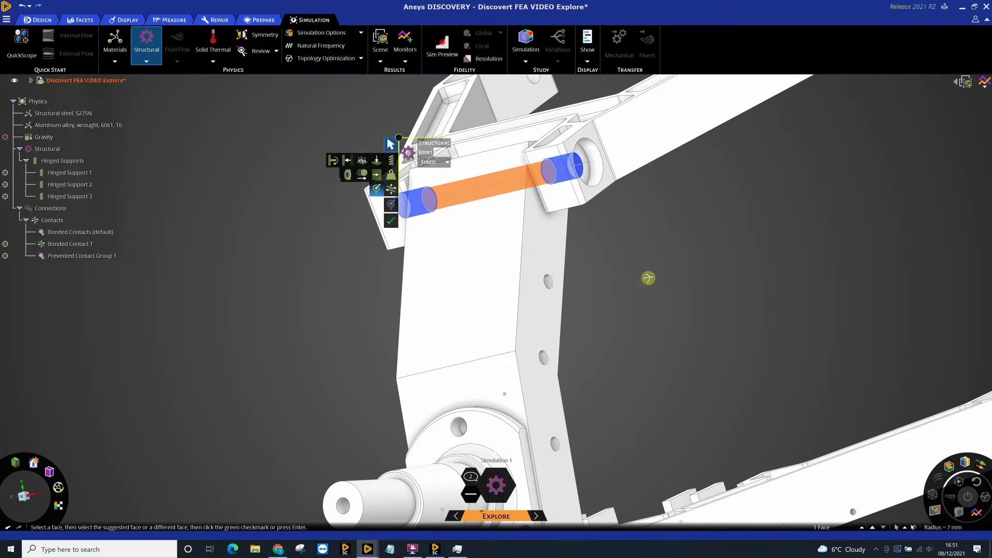
pyautogui.moveTo(649, 279); pyautogui.dragTo(579, 256, button='middle')
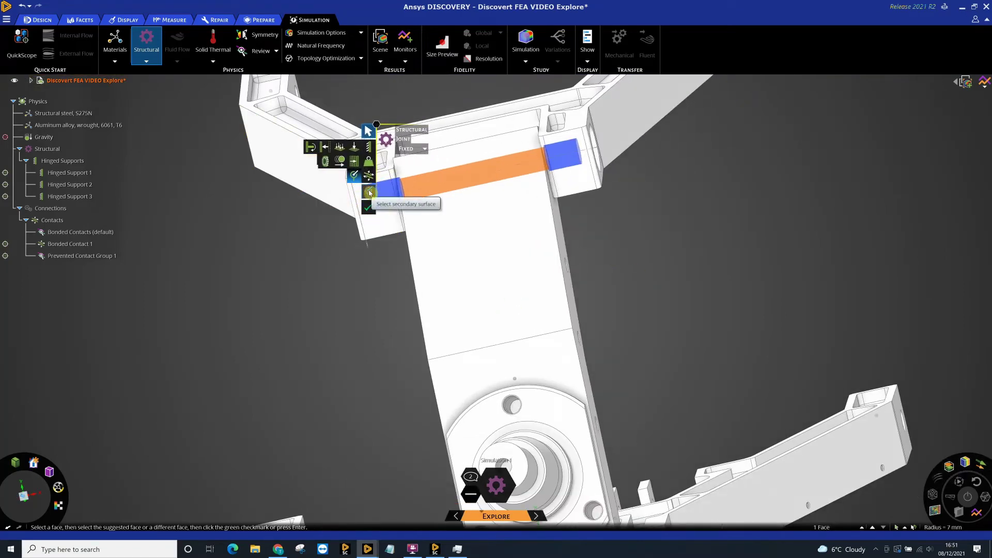
pyautogui.click(367, 208)
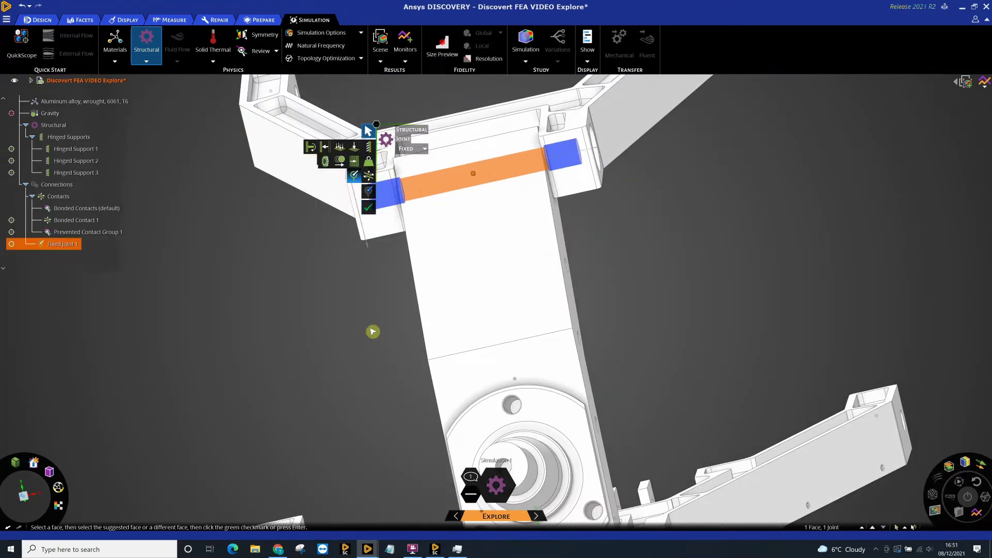
# Create a second fixed joint between the upright's lower bore and the two matching holes of the lower arm
pyautogui.scroll(-3, 372, 332)
pyautogui.scroll(-1, 374, 334)
pyautogui.moveTo(401, 329); pyautogui.dragTo(457, 289, button='middle')
pyautogui.moveTo(465, 341); pyautogui.dragTo(518, 385, button='middle')
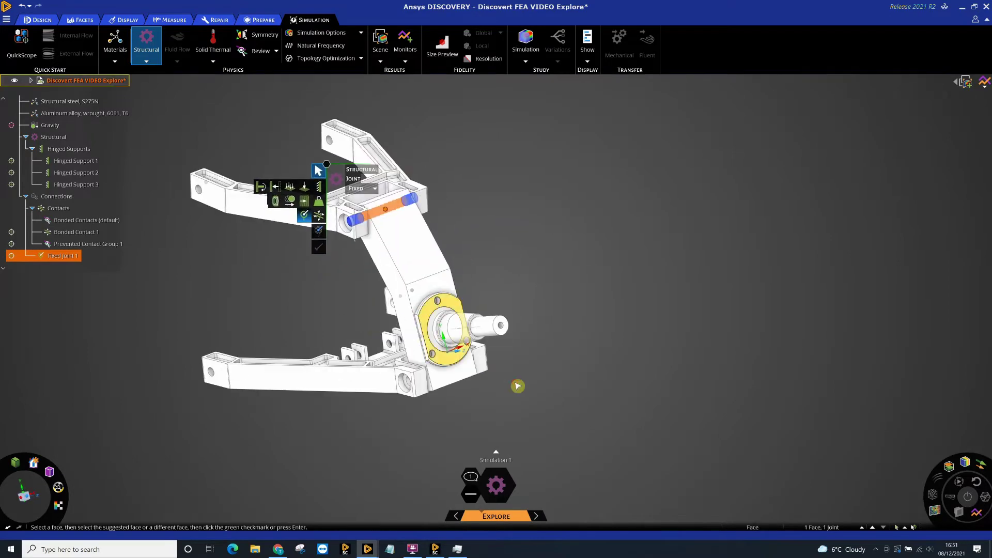
pyautogui.click(407, 404)
pyautogui.scroll(5, 408, 404)
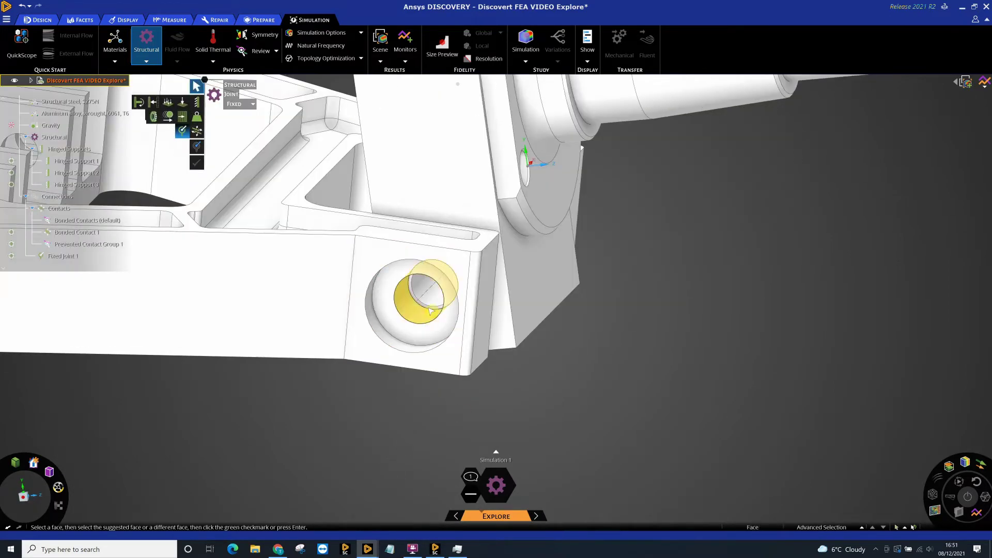
pyautogui.click(424, 289)
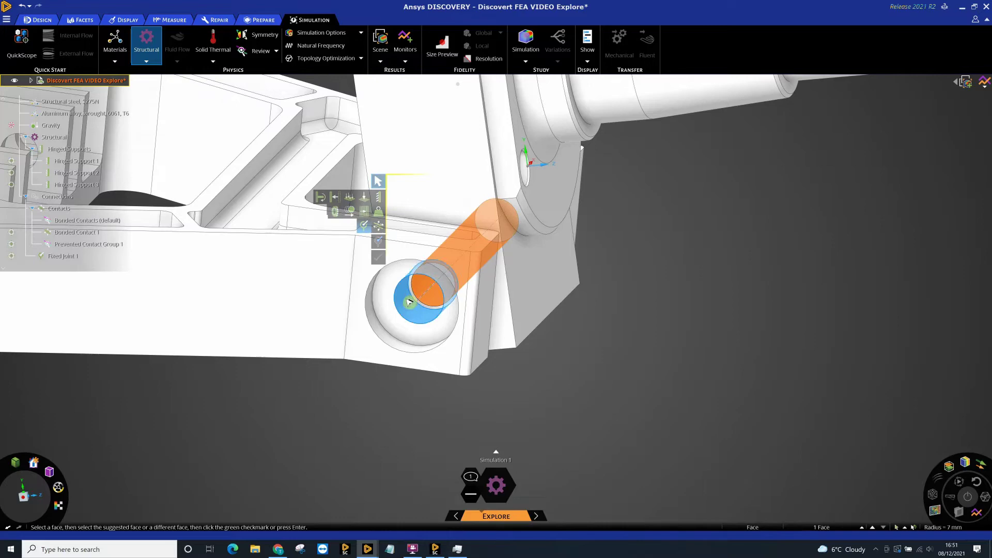
pyautogui.moveTo(638, 296); pyautogui.dragTo(596, 303, button='middle')
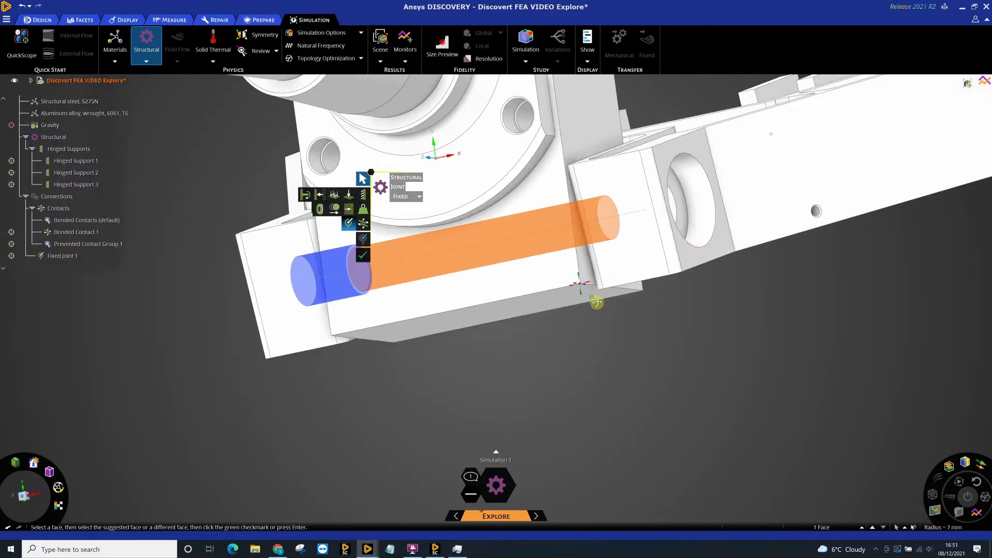
pyautogui.click(676, 210)
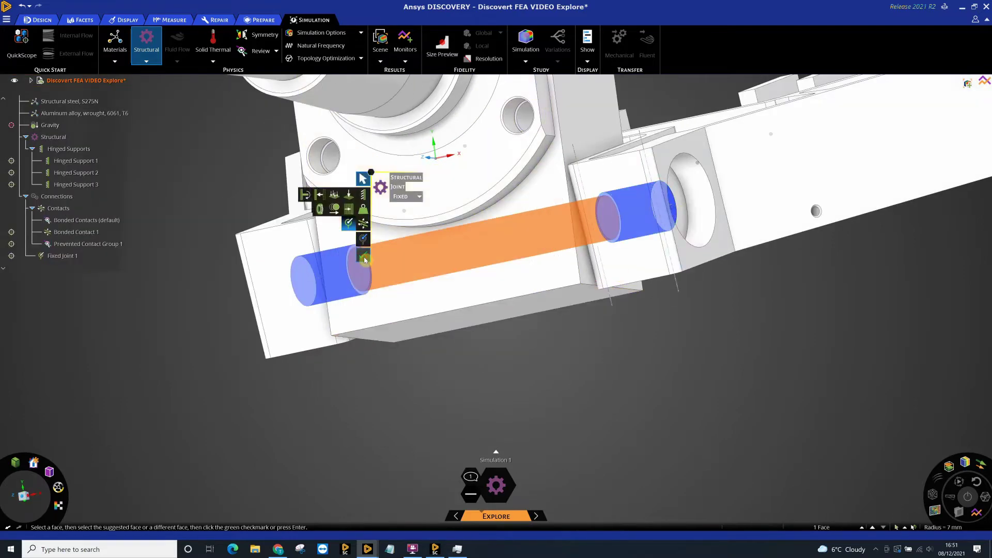
pyautogui.scroll(-7, 407, 363)
pyautogui.moveTo(411, 366); pyautogui.dragTo(491, 390, button='middle')
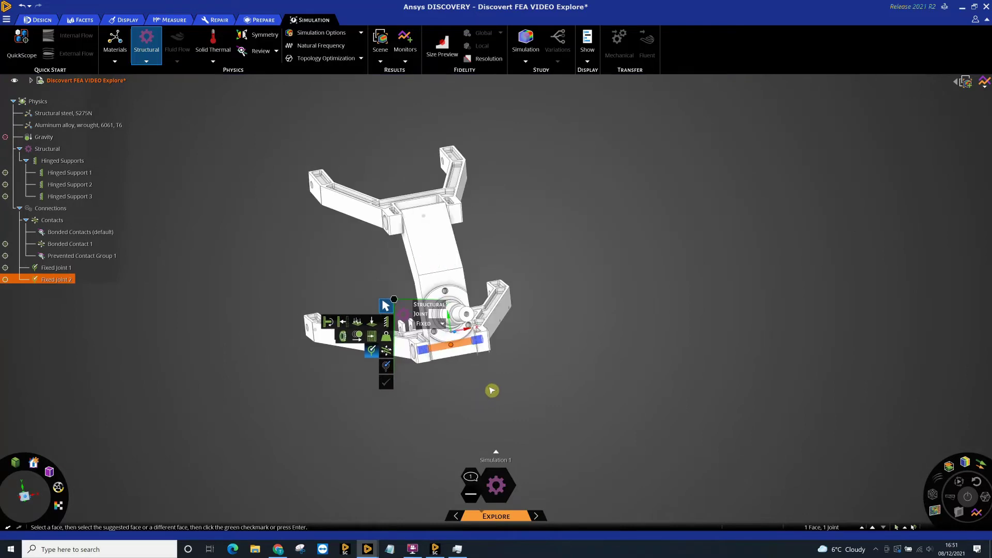
pyautogui.click(492, 390)
pyautogui.press('Escape')
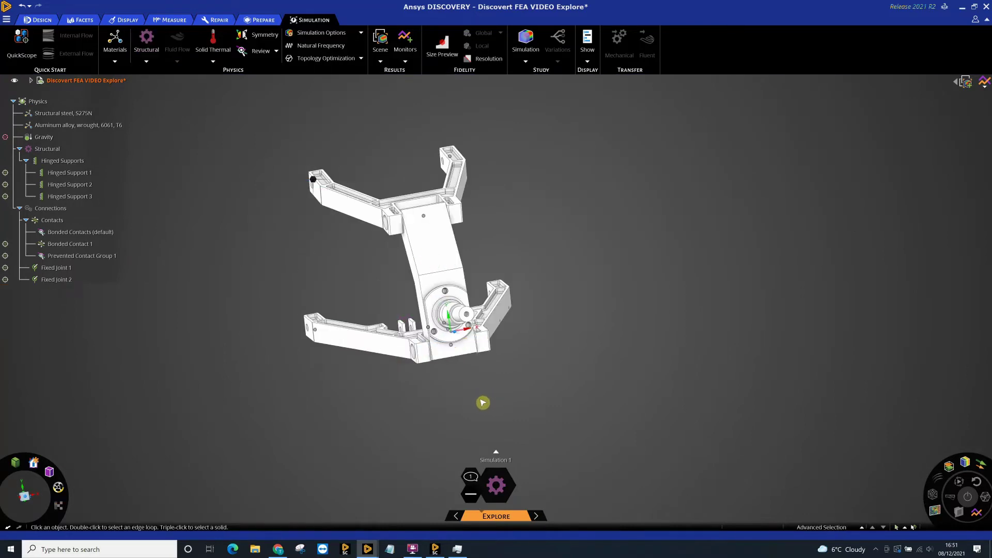
# Apply a distributed total force of 8500 N to the two adjoining bearing faces of the spindle
pyautogui.moveTo(522, 398); pyautogui.dragTo(591, 361, button='middle')
pyautogui.scroll(6, 594, 357)
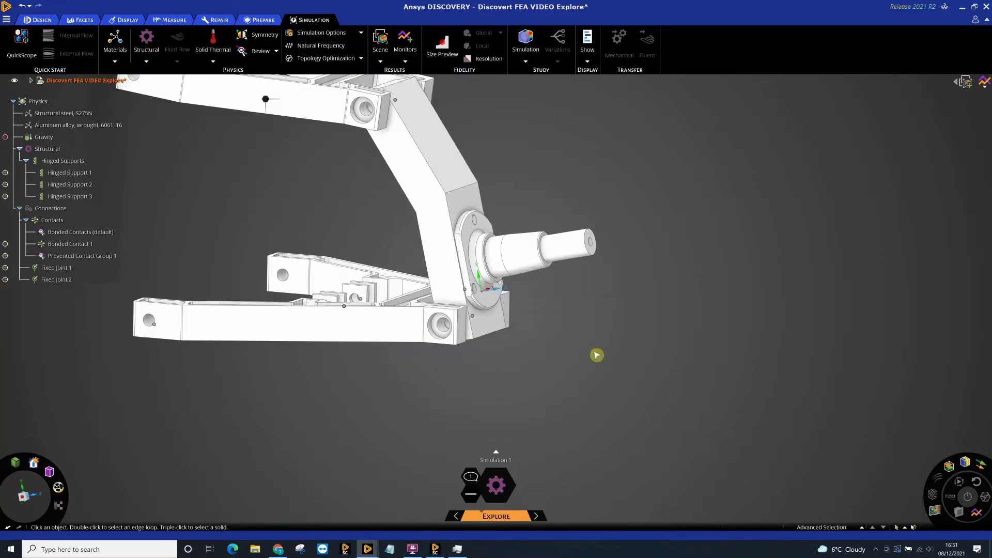
pyautogui.click(475, 237)
pyautogui.keyDown('ctrl'); pyautogui.click(498, 230); pyautogui.keyUp('ctrl')
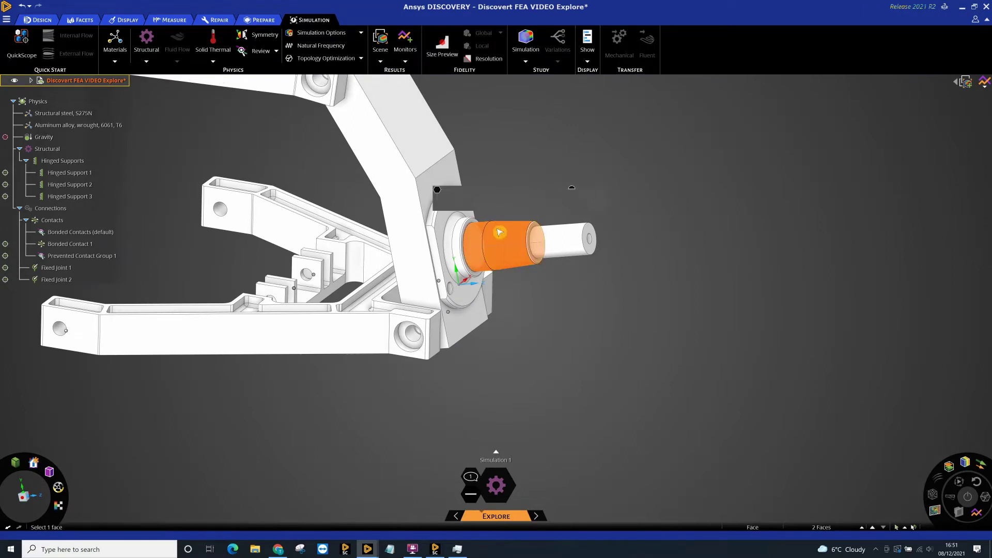
pyautogui.rightClick(437, 189)
pyautogui.moveTo(424, 168)
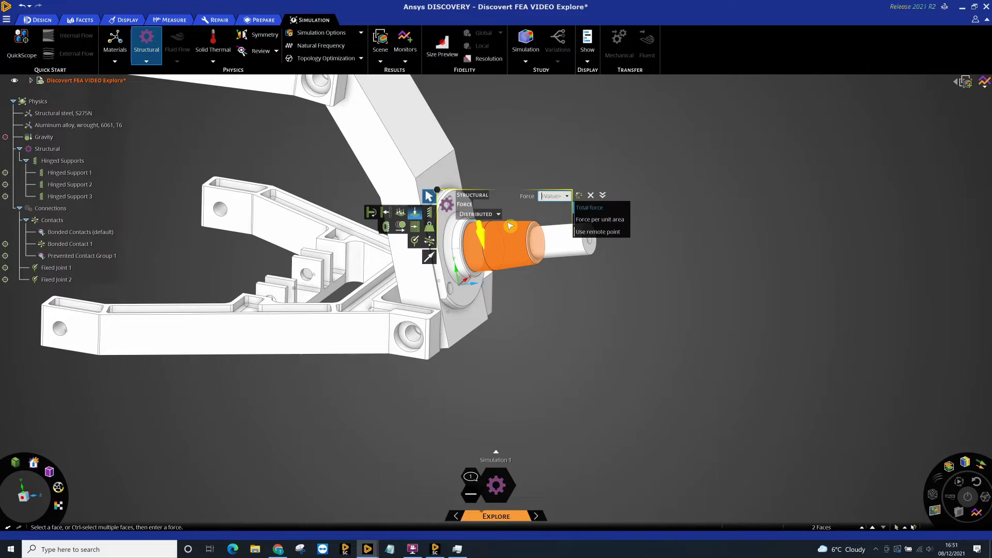
pyautogui.moveTo(615, 367); pyautogui.dragTo(556, 361, button='middle')
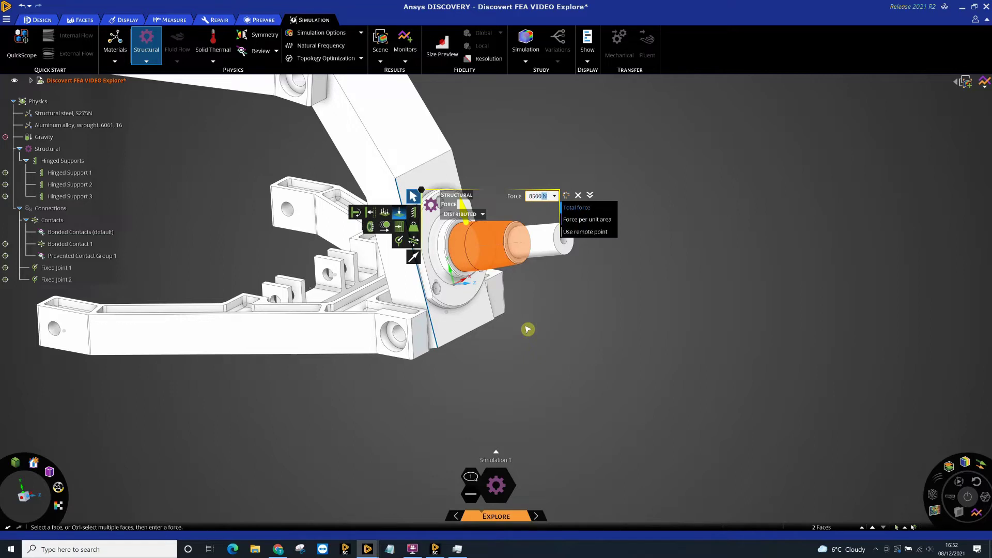
pyautogui.press('Return')
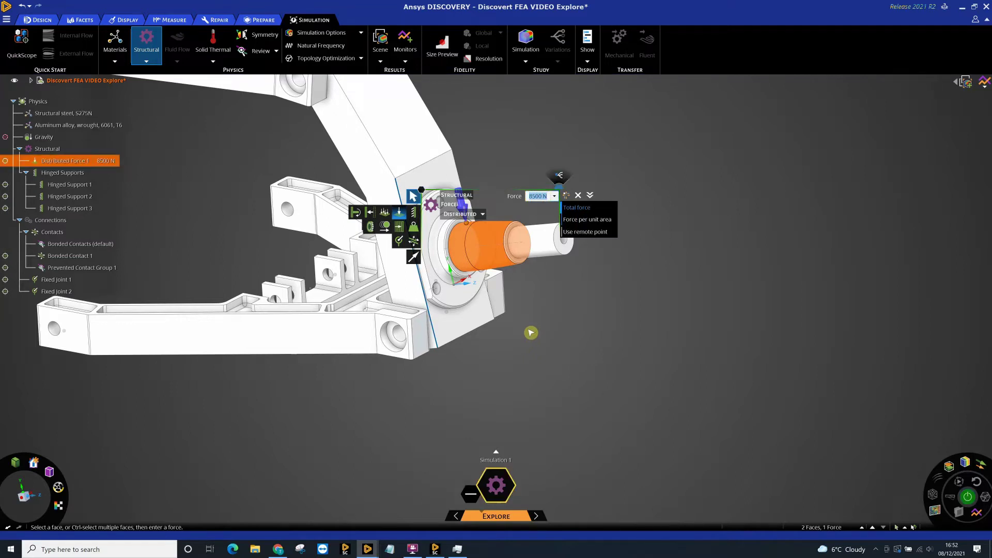
# Reverse the spindle force to act upward by setting its Y component to 8500 N
pyautogui.click(589, 195)
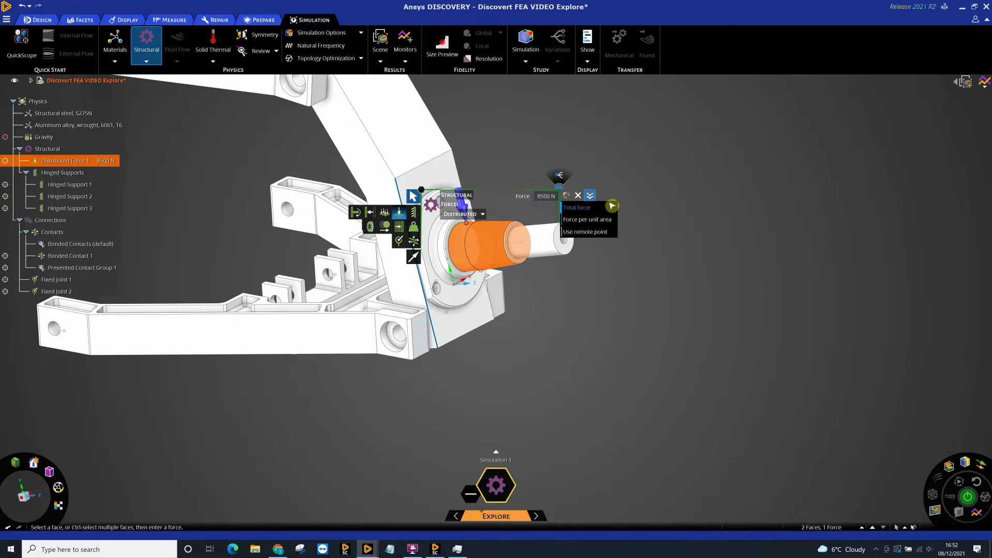
pyautogui.click(585, 243)
pyautogui.click(577, 245)
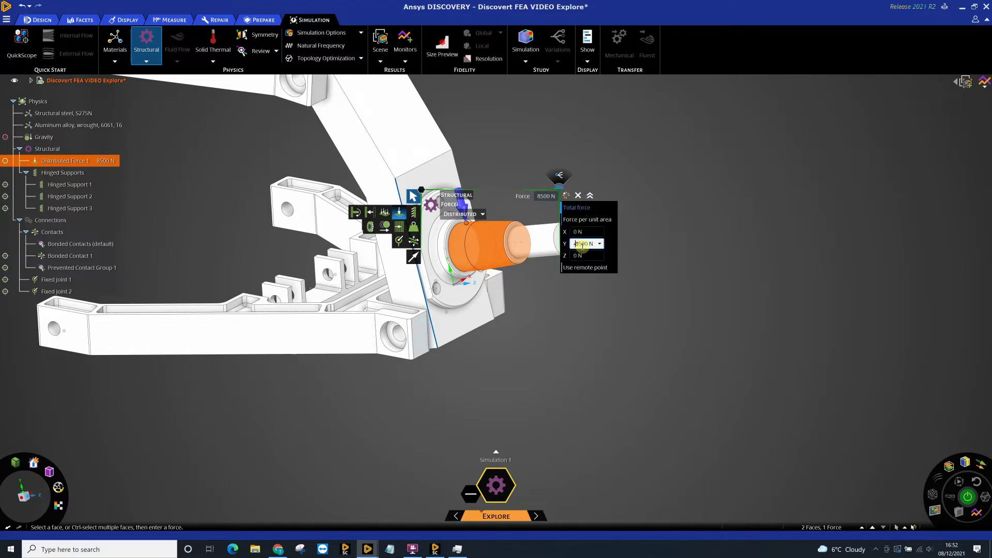
pyautogui.click(582, 255)
pyautogui.press('Return')
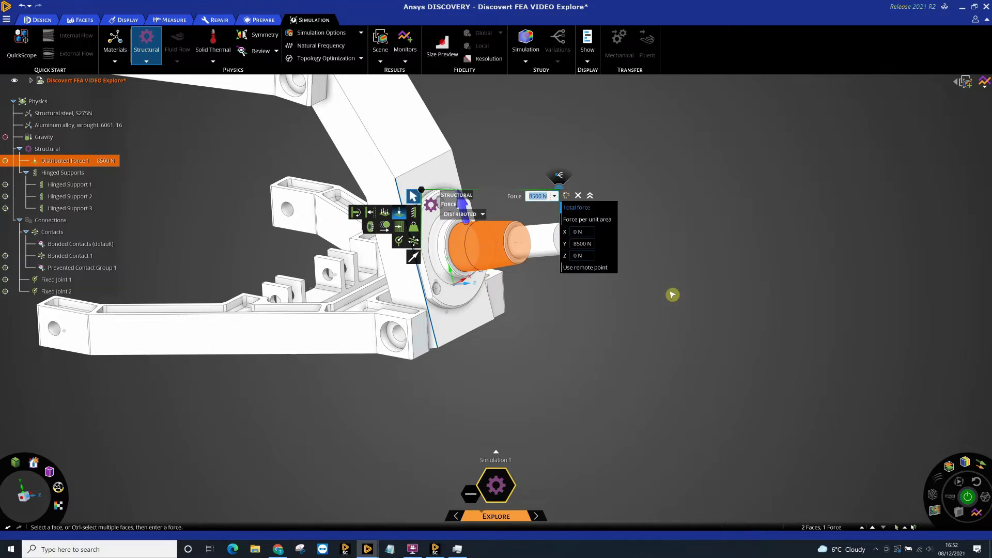
pyautogui.click(686, 257)
pyautogui.scroll(-4, 683, 311)
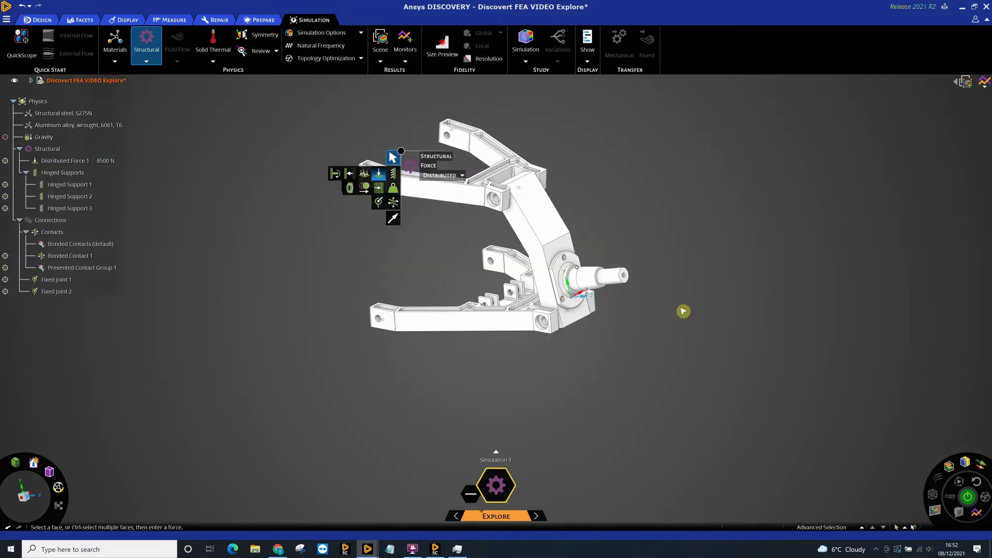
pyautogui.keyDown('shift'); pyautogui.moveTo(683, 310); pyautogui.dragTo(683, 334, button='middle'); pyautogui.keyUp('shift')
pyautogui.press('Escape')
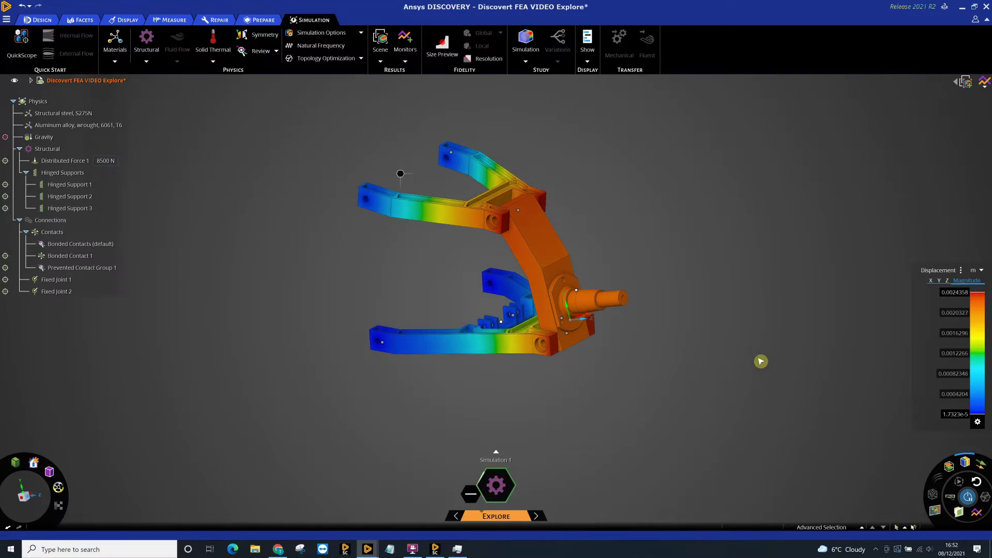
# Show the displacement results in mm and turn on the deformed shape with animation
pyautogui.click(979, 270)
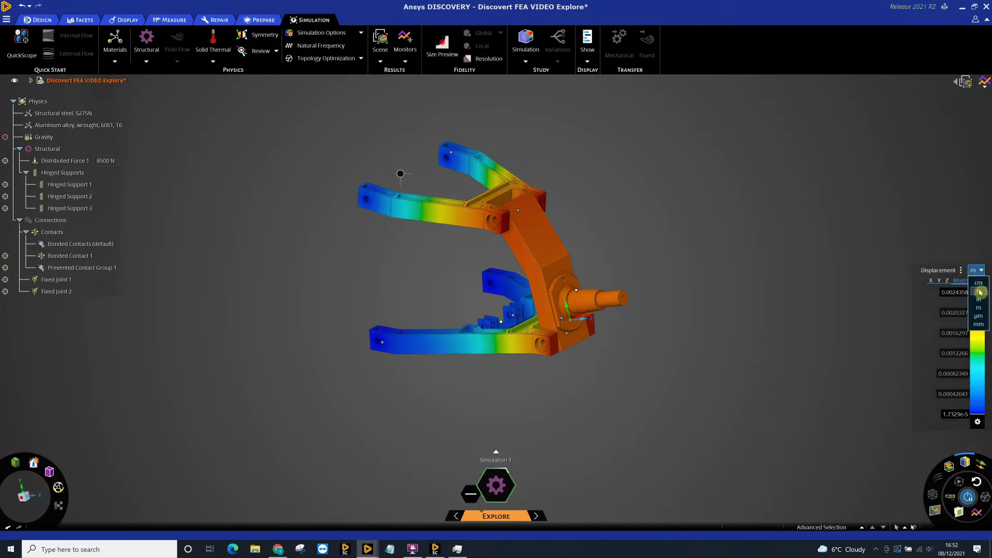
pyautogui.click(979, 325)
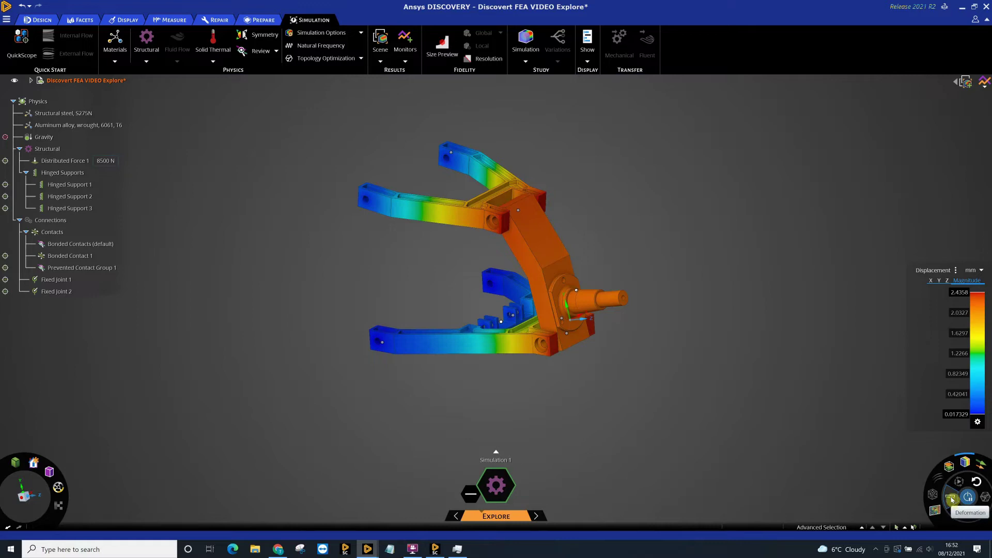
pyautogui.click(952, 499)
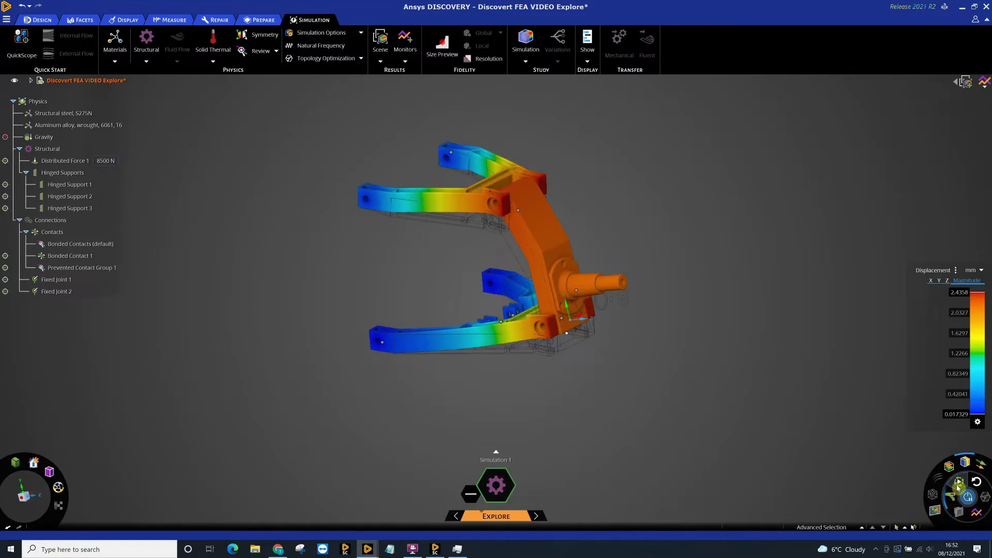
pyautogui.click(958, 485)
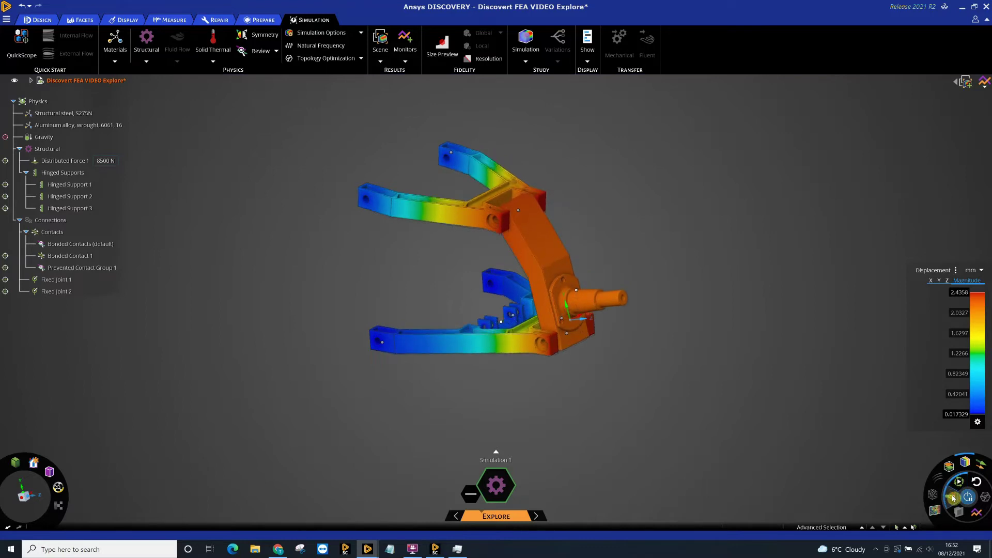
# Switch the displayed result to Von Mises Stress with MPa as the unit
pyautogui.click(955, 272)
pyautogui.click(948, 282)
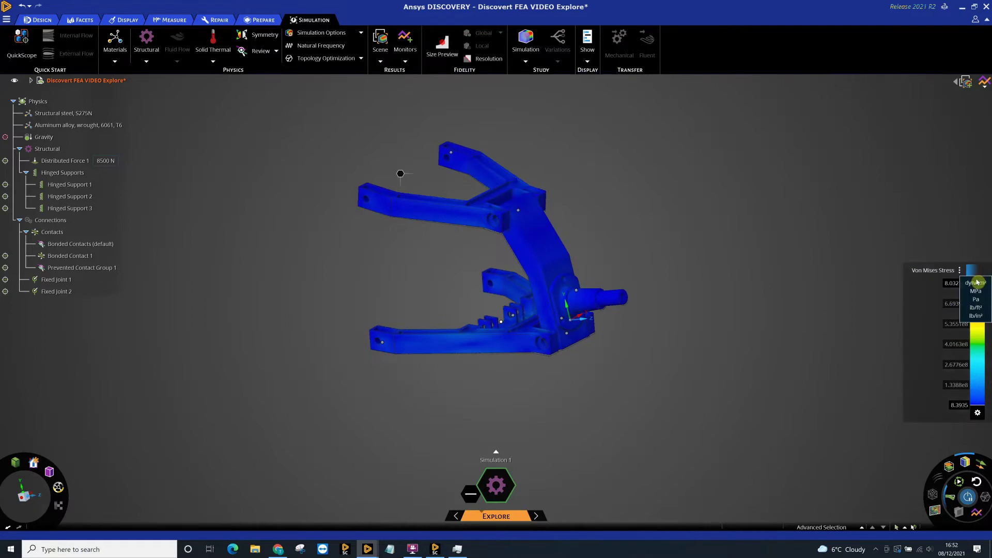
pyautogui.click(978, 270)
pyautogui.click(975, 283)
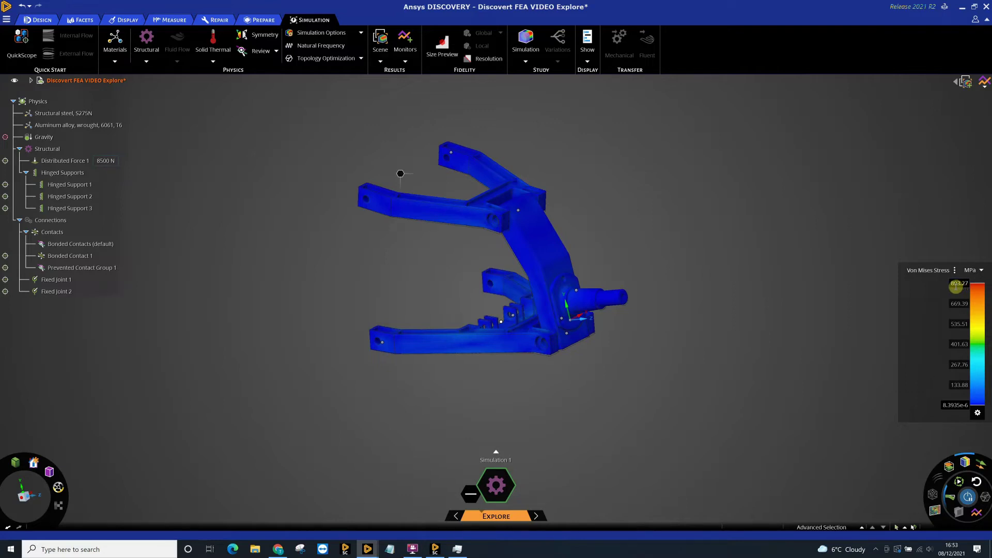
# Lower the upper limit of the Von Mises stress legend to about 89 MPa to reveal the stress distribution
pyautogui.moveTo(955, 286); pyautogui.dragTo(955, 288)
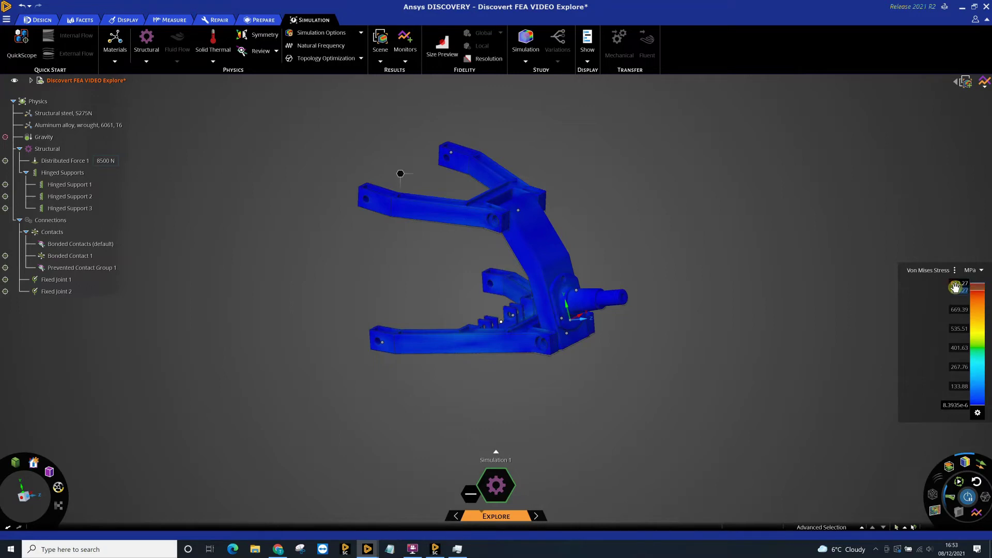
pyautogui.click(889, 249)
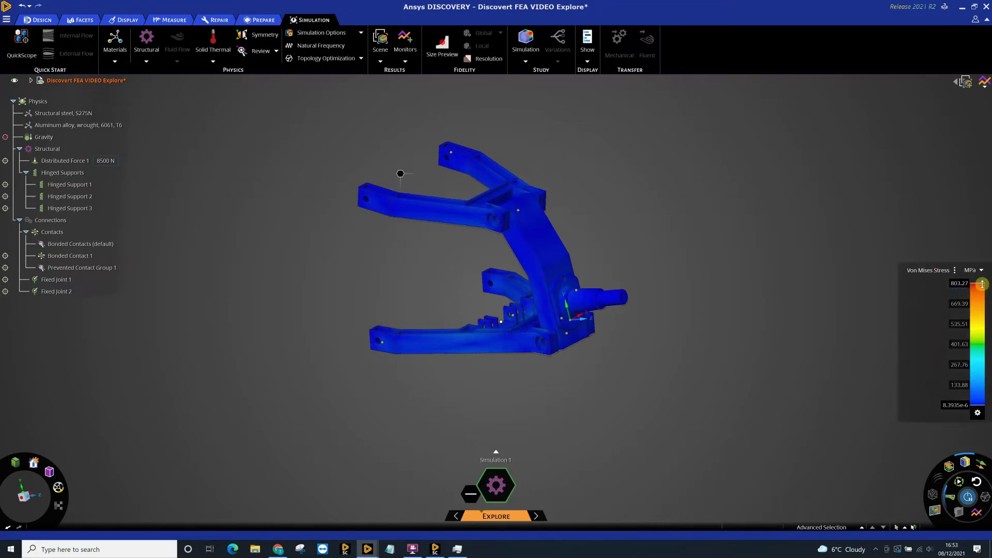
pyautogui.moveTo(982, 284); pyautogui.dragTo(976, 399)
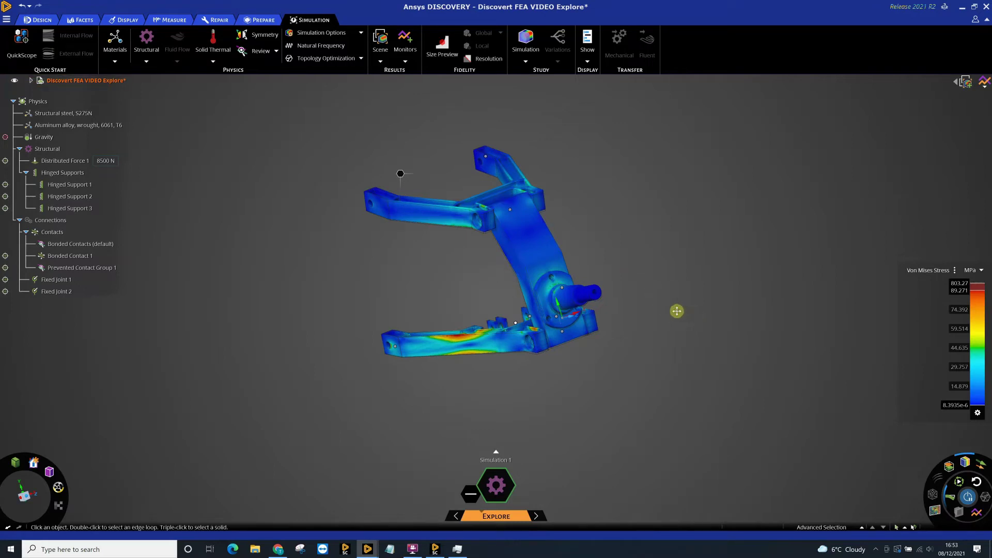
pyautogui.moveTo(677, 310); pyautogui.dragTo(615, 281, button='middle')
pyautogui.moveTo(707, 316); pyautogui.dragTo(682, 328, button='middle')
pyautogui.scroll(3, 695, 304)
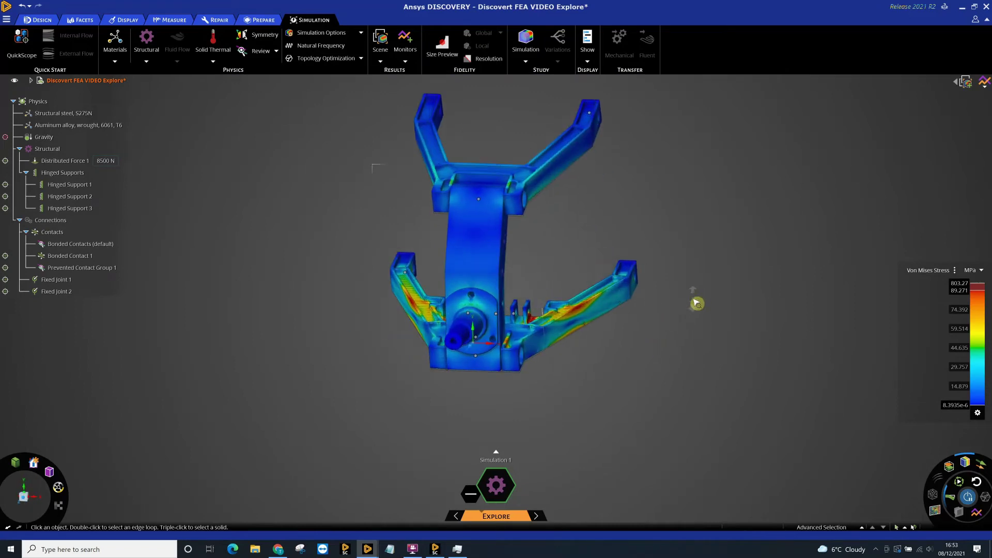
# Sketch a rectangle about 69 mm wide and 37 mm high on the upright's sloped front face above the spindle
pyautogui.click(469, 245)
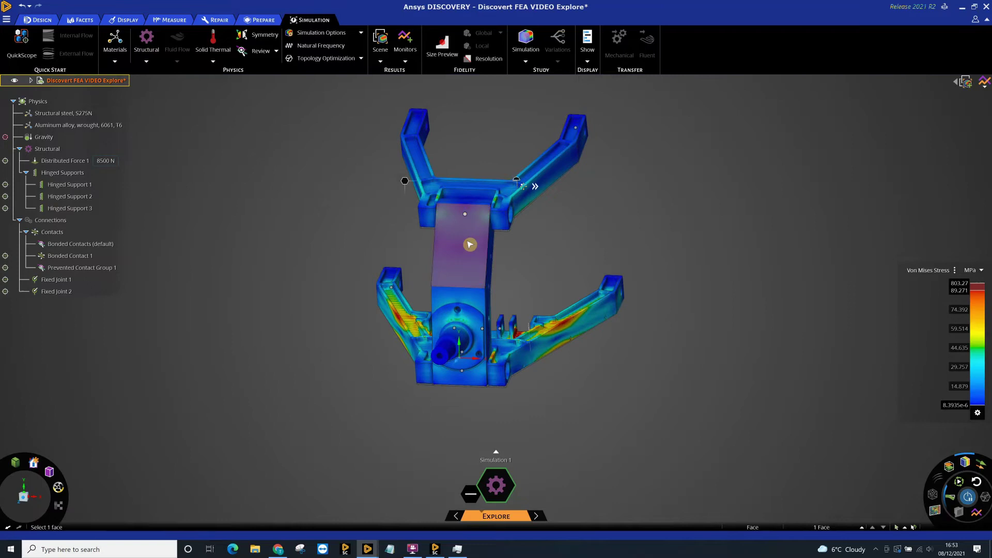
pyautogui.press('v')
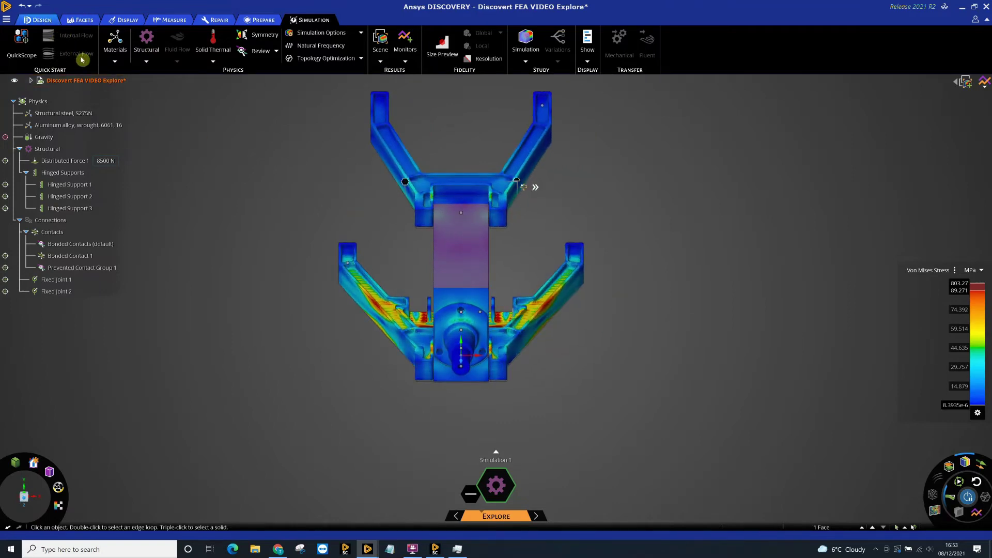
pyautogui.press('s')
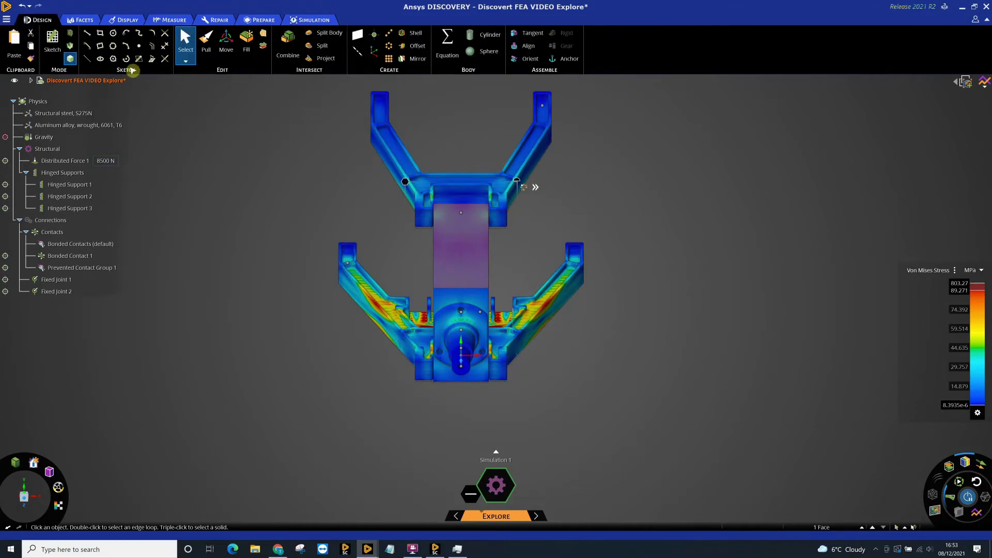
pyautogui.click(100, 34)
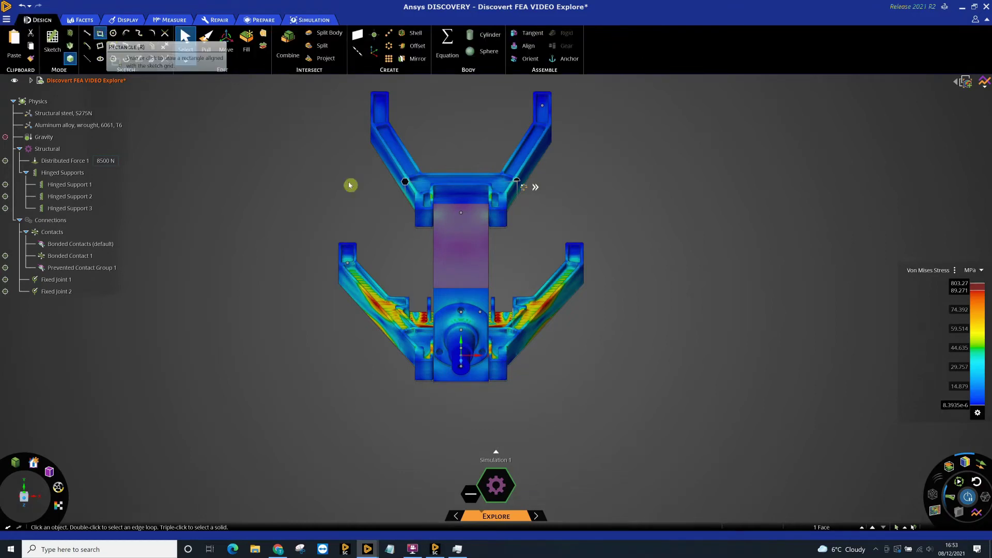
pyautogui.click(444, 231)
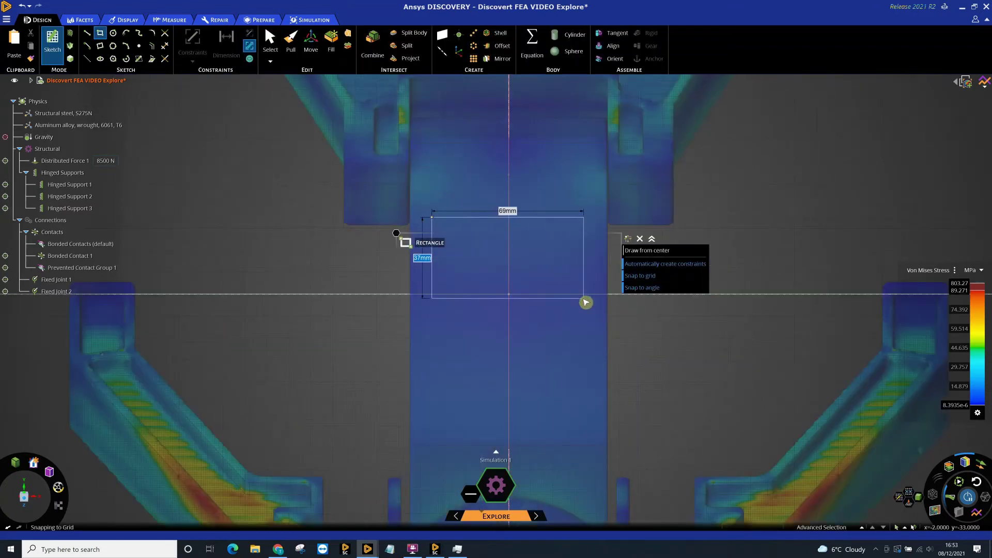
pyautogui.click(586, 304)
# Pull the sketched rectangle through the upright to cut a rectangular window
pyautogui.click(291, 42)
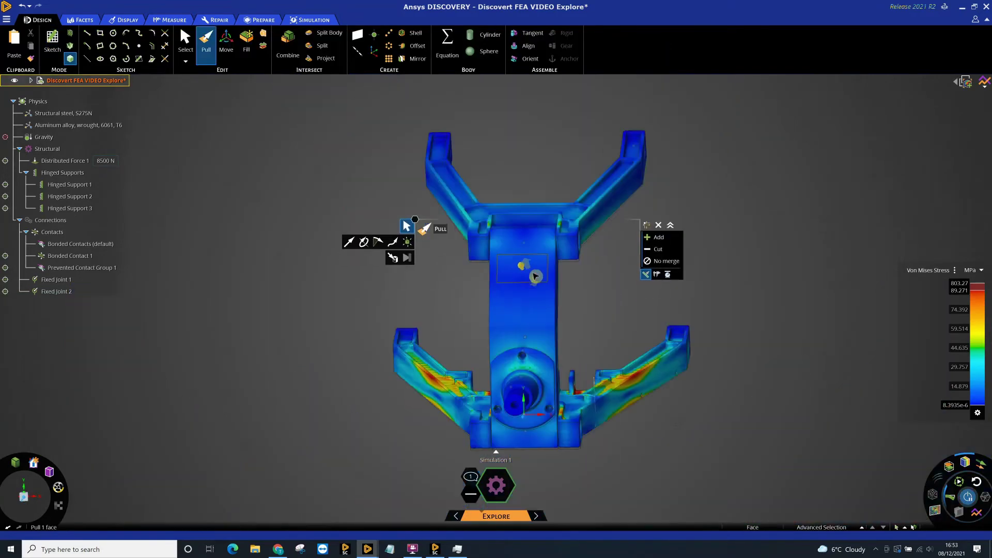
pyautogui.moveTo(519, 267); pyautogui.dragTo(627, 323)
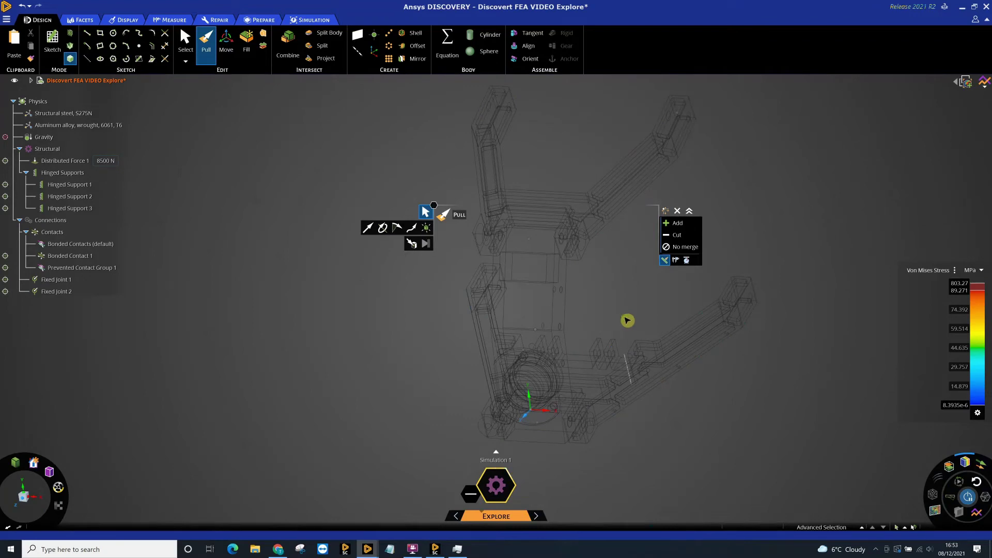
pyautogui.moveTo(627, 319); pyautogui.dragTo(645, 318, button='middle')
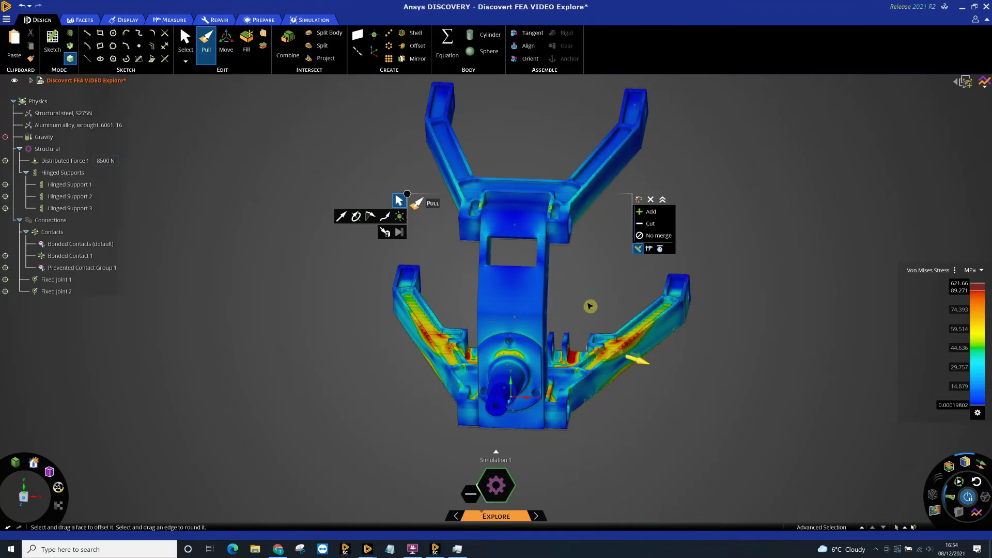
pyautogui.moveTo(591, 305); pyautogui.dragTo(498, 223, button='middle')
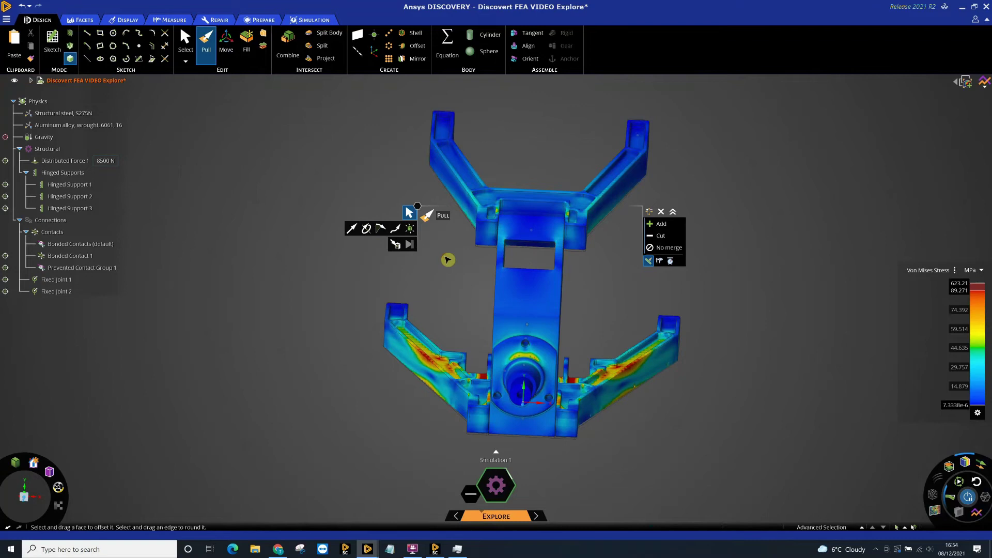
# Copy the four inner faces of the rectangular window about 56 mm down the upright to make a second opening
pyautogui.click(502, 235)
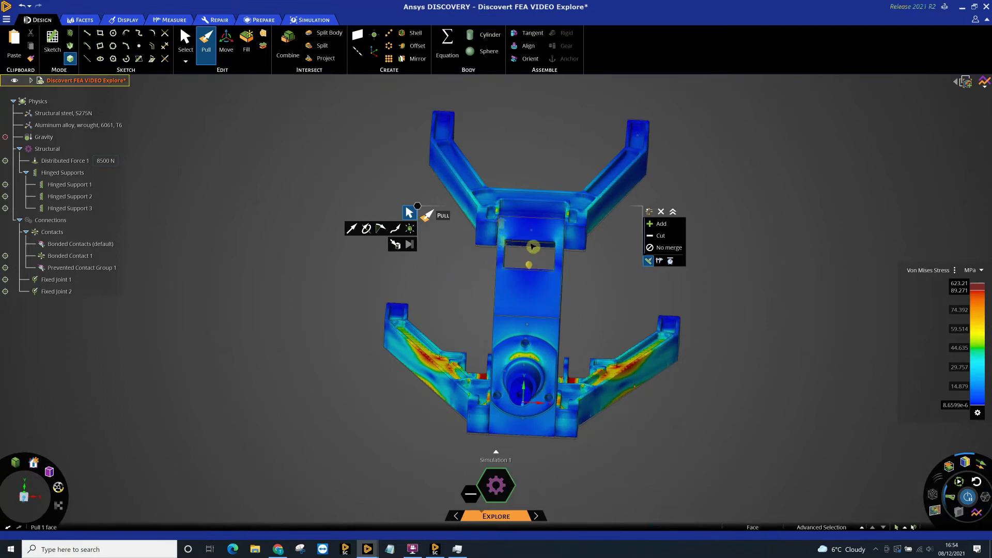
pyautogui.click(537, 249)
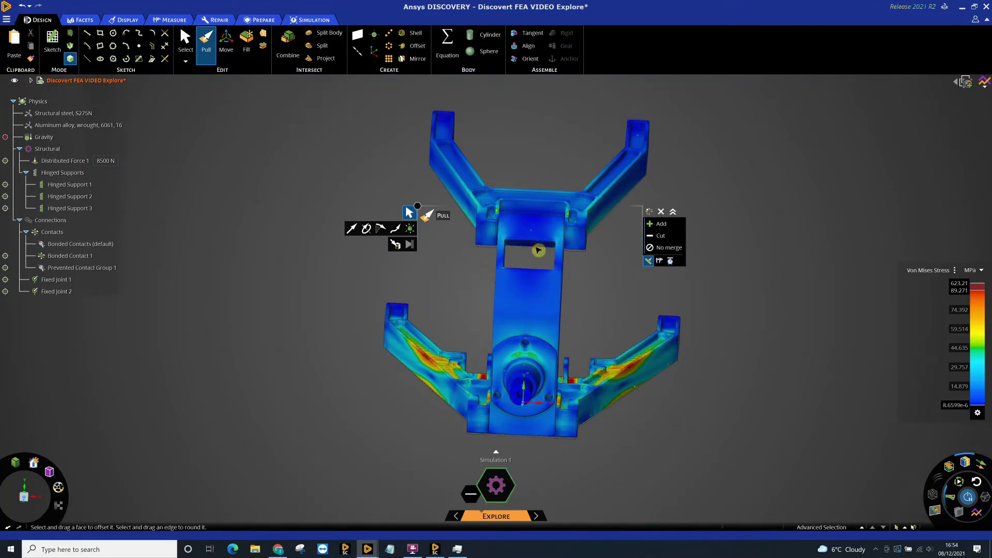
pyautogui.press('m')
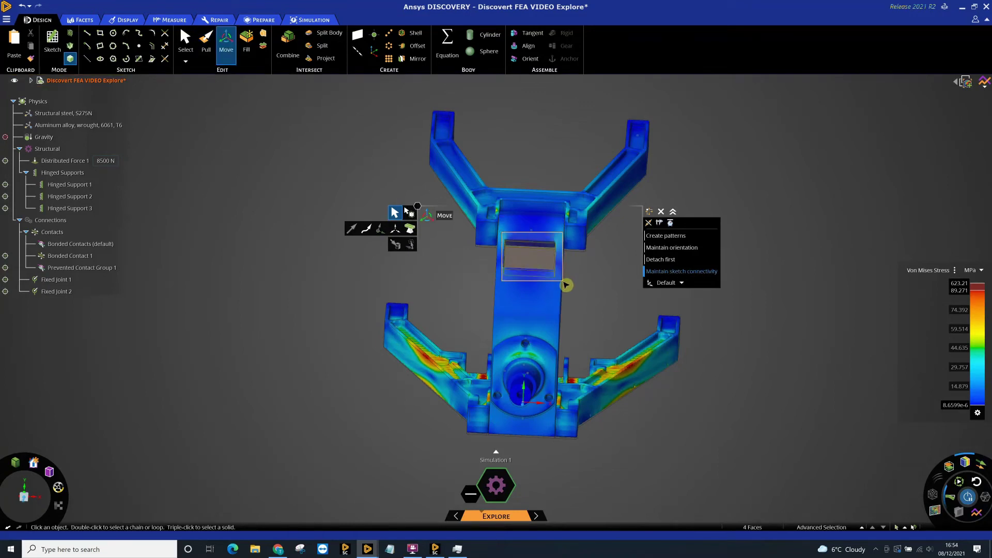
pyautogui.click(565, 284)
pyautogui.moveTo(571, 301); pyautogui.dragTo(553, 293, button='middle')
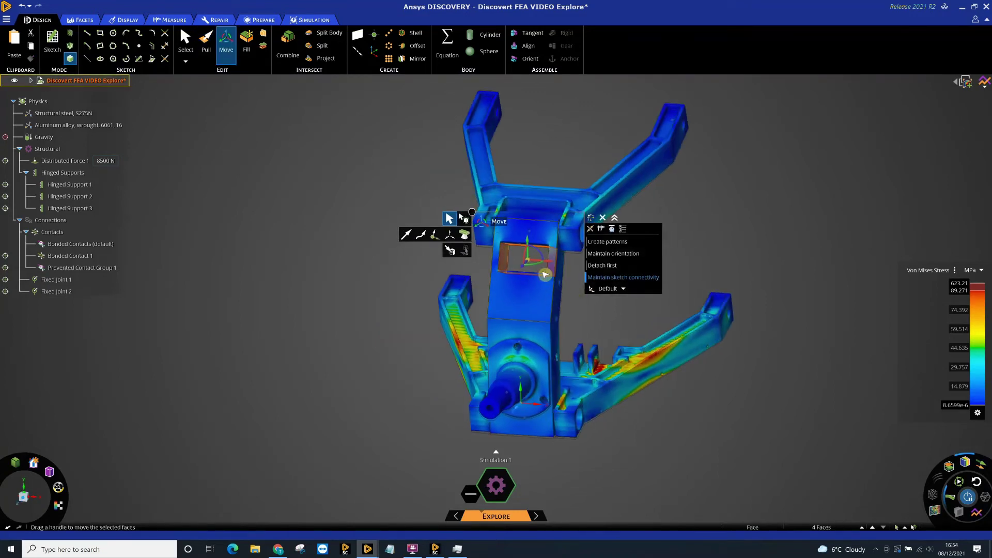
pyautogui.click(408, 237)
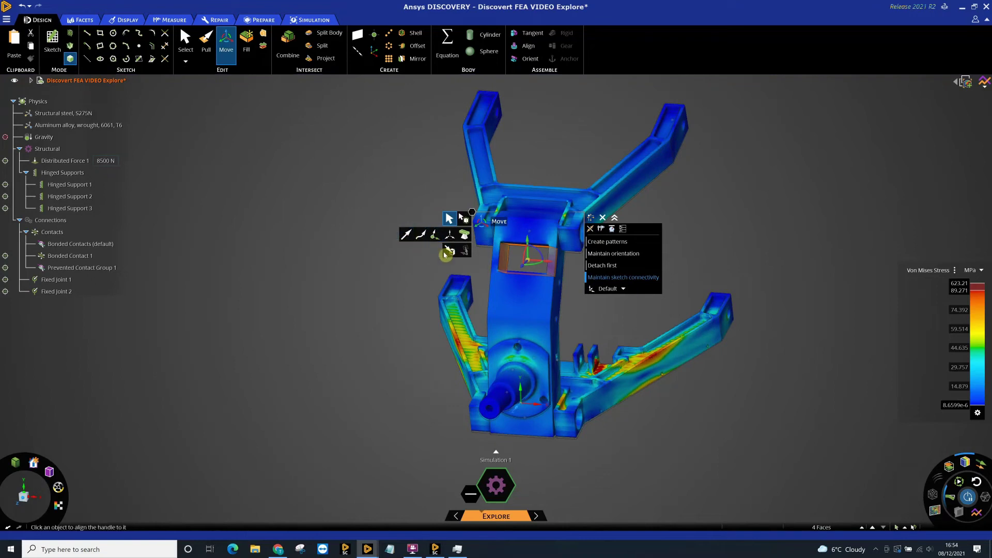
pyautogui.click(498, 290)
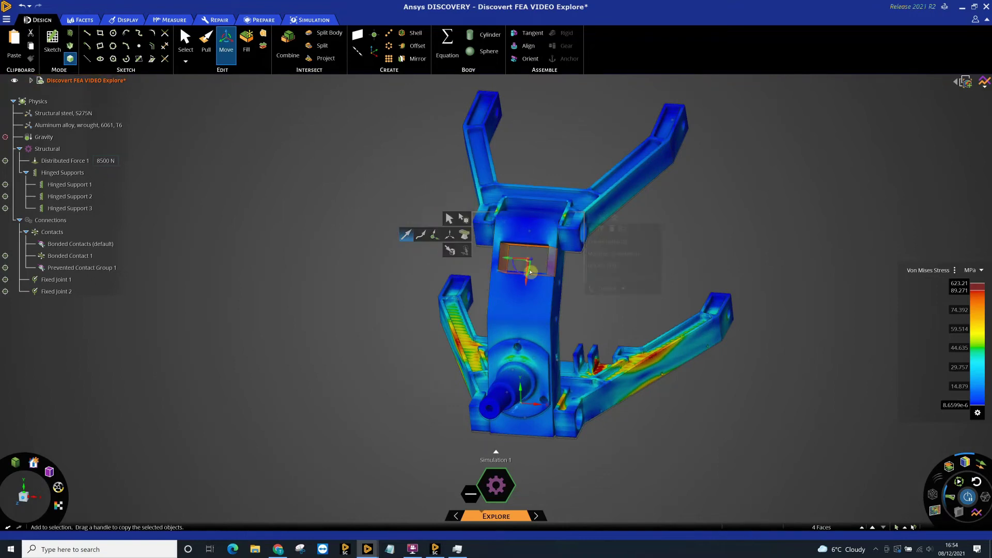
pyautogui.moveTo(525, 302); pyautogui.dragTo(524, 323)
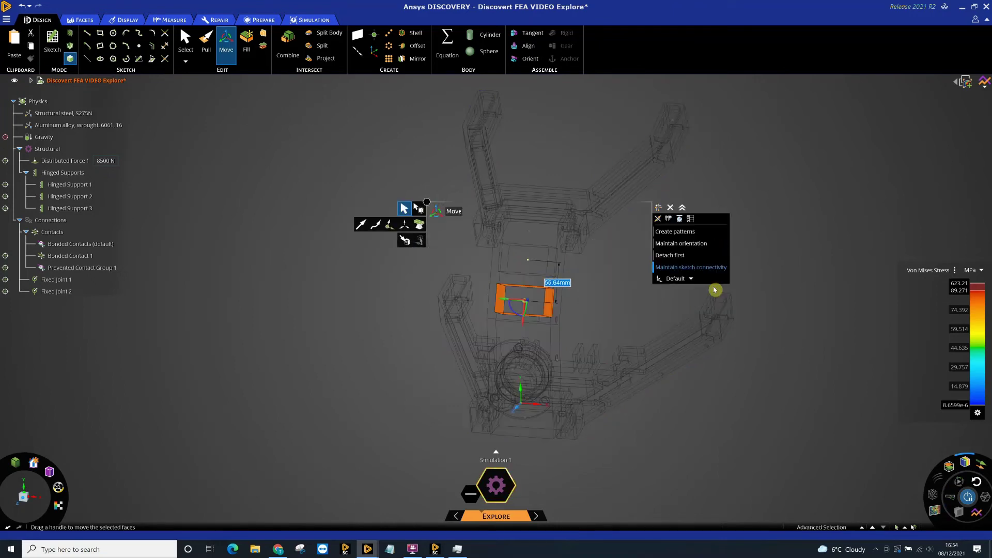
pyautogui.click(768, 432)
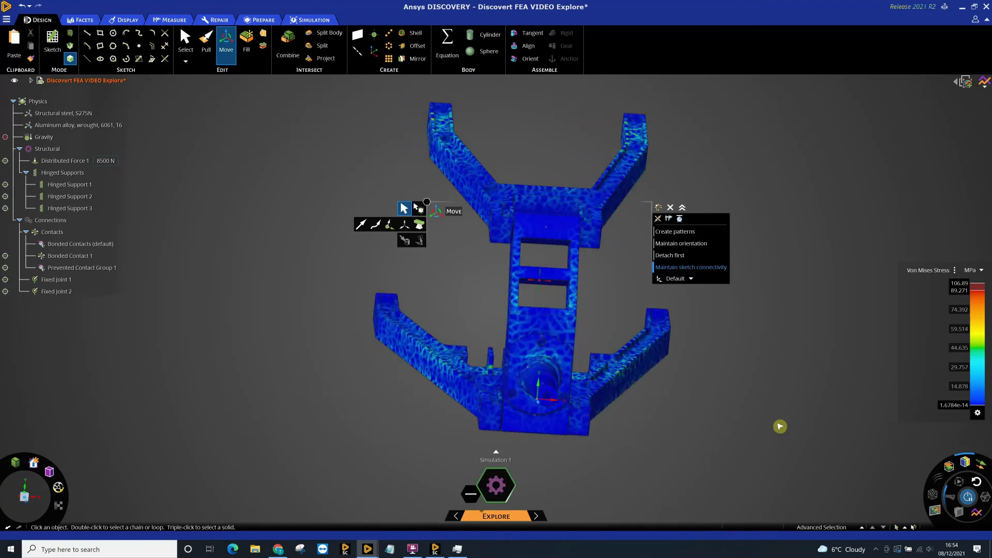
# Examine the Von Mises stress around the corners of the two windows and in the lower arm
pyautogui.moveTo(776, 429); pyautogui.dragTo(741, 421, button='middle')
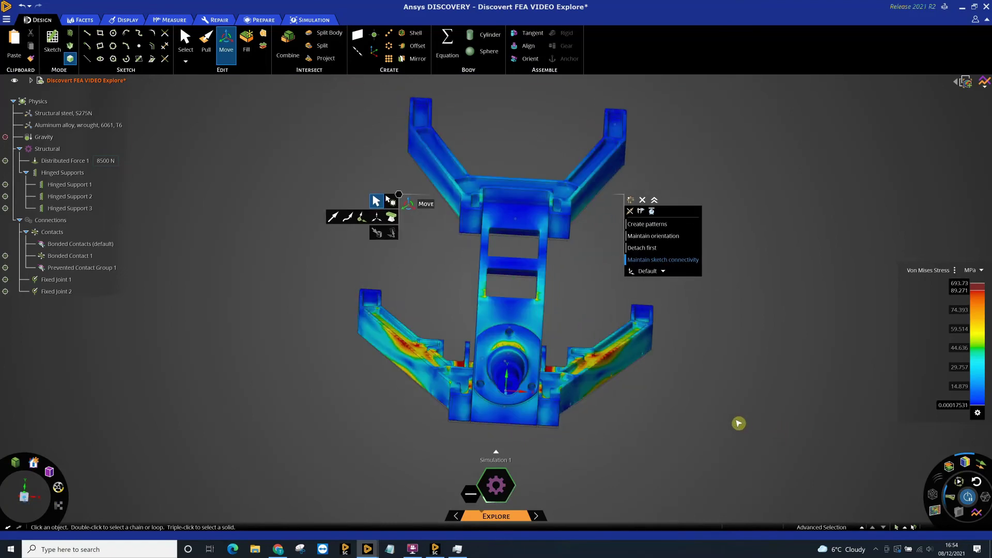
pyautogui.scroll(-2, 738, 423)
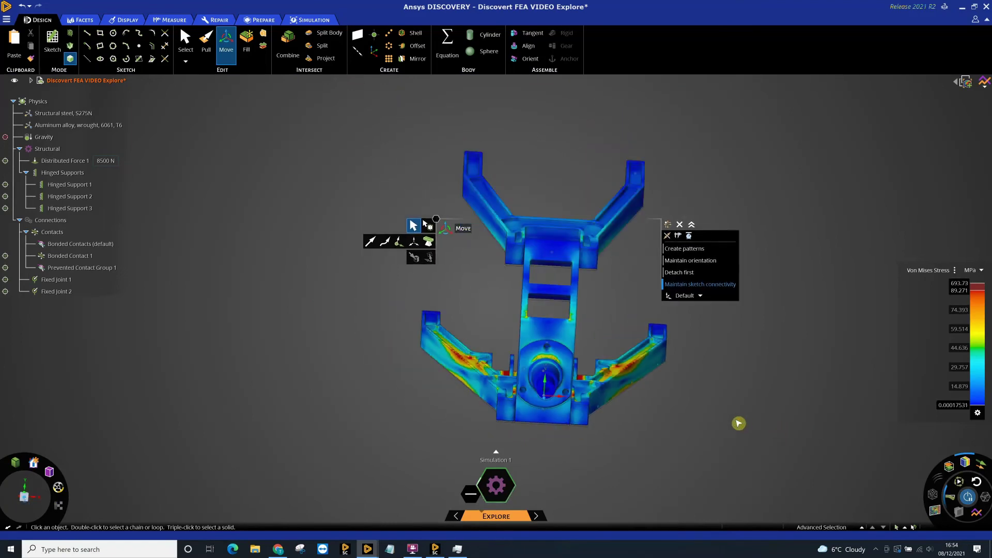
pyautogui.moveTo(738, 423); pyautogui.dragTo(710, 435, button='middle')
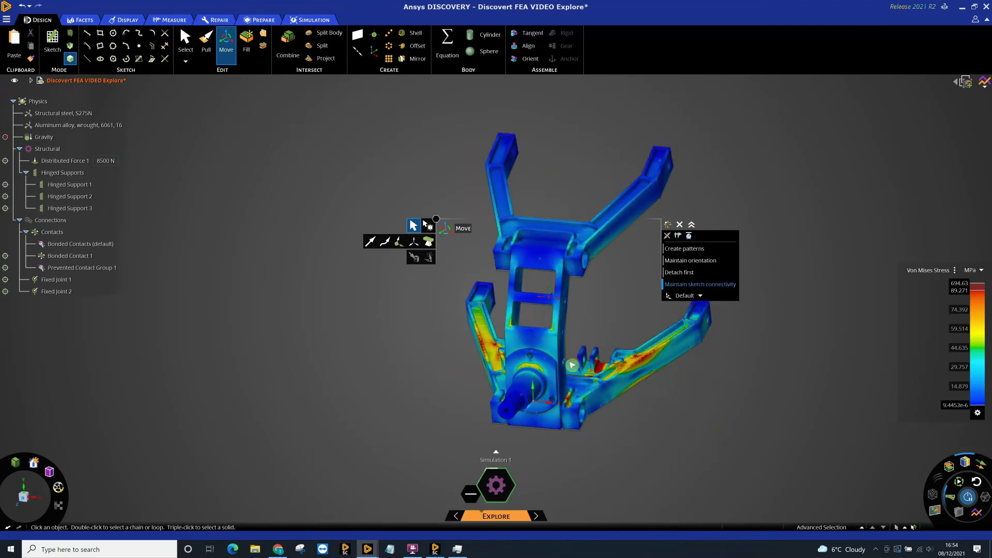
pyautogui.scroll(5, 540, 348)
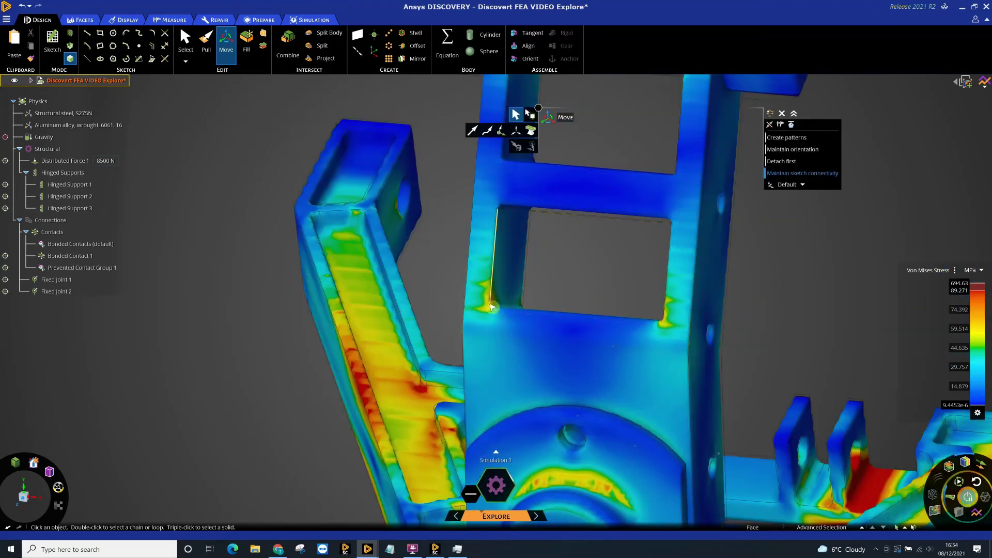
pyautogui.scroll(-3, 594, 331)
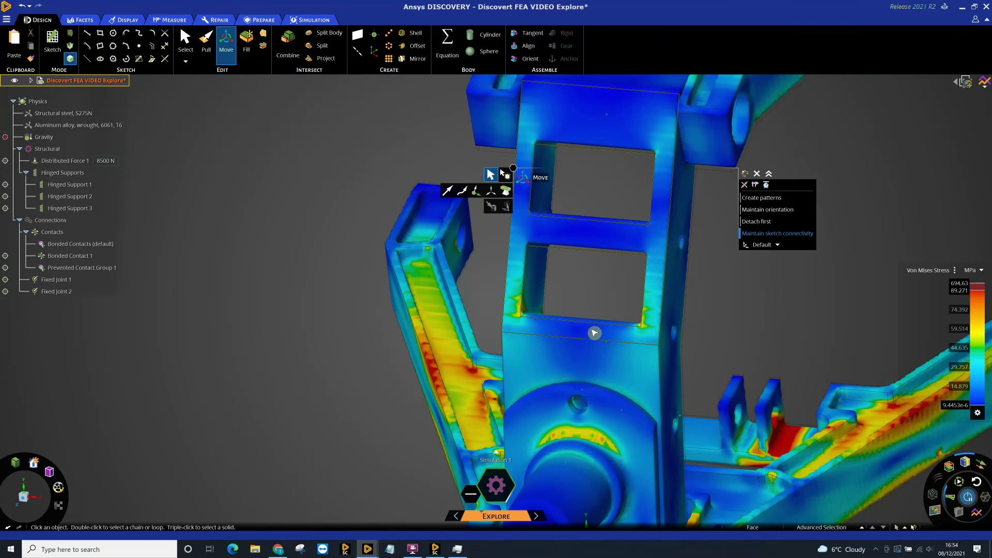
pyautogui.scroll(-4, 597, 331)
pyautogui.keyDown('shift'); pyautogui.moveTo(757, 411); pyautogui.dragTo(653, 388, button='middle'); pyautogui.keyUp('shift')
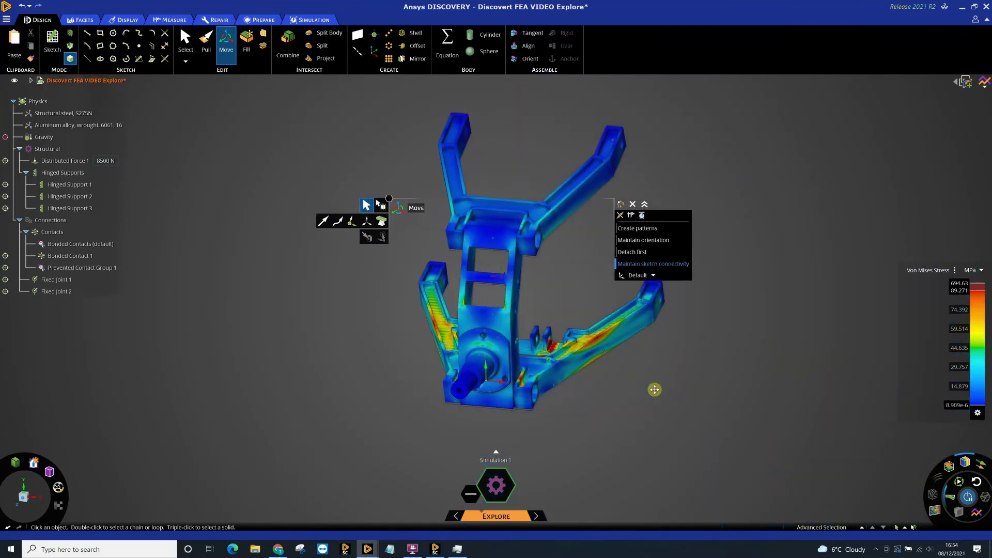
pyautogui.press('Escape')
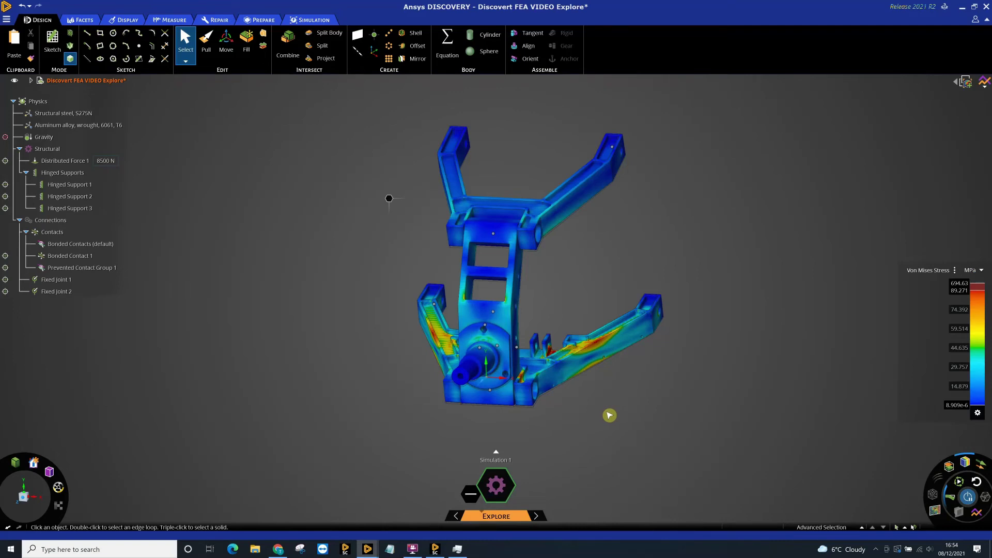
# Switch the simulation to Refine mode and set the global fidelity sizing to Fixed
pyautogui.moveTo(543, 518)
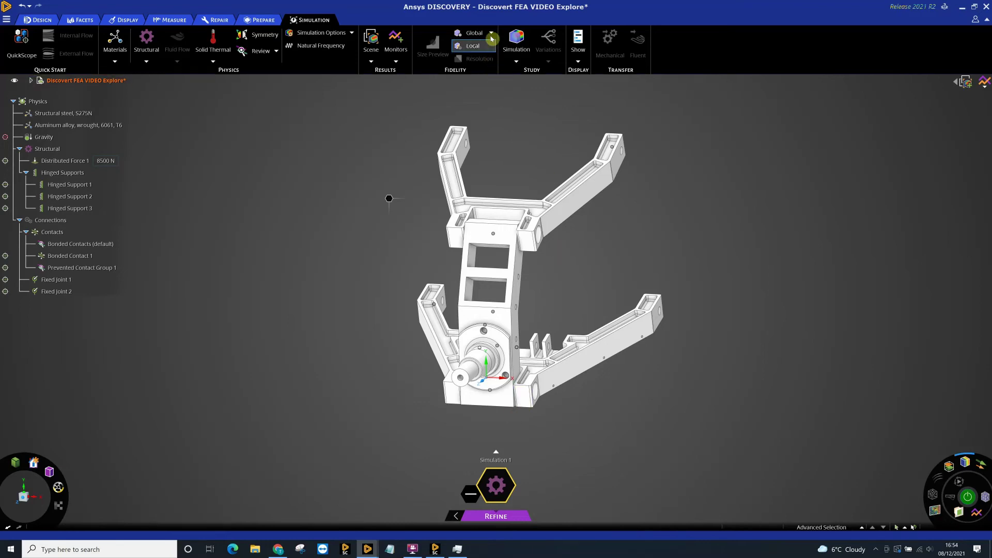
pyautogui.click(541, 48)
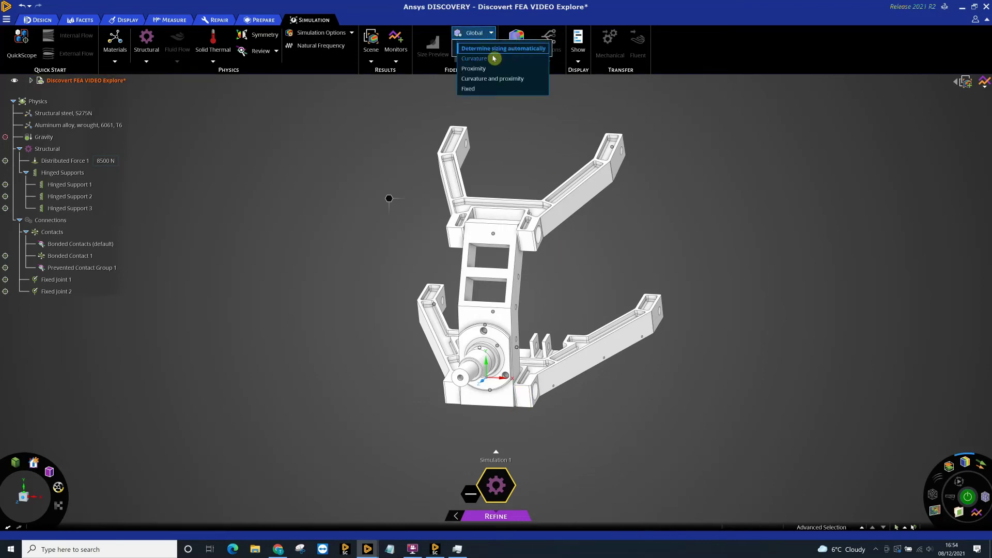
pyautogui.click(472, 91)
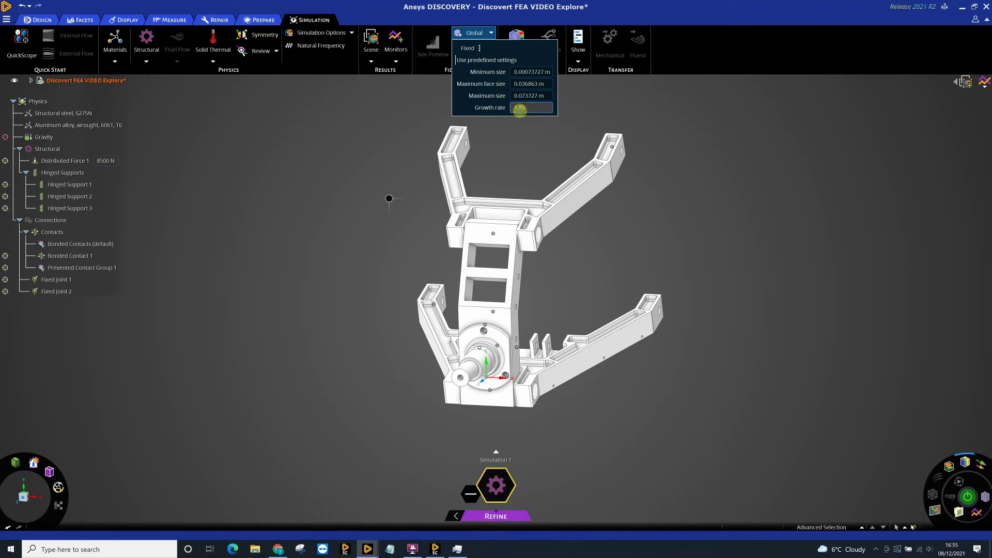
pyautogui.click(472, 46)
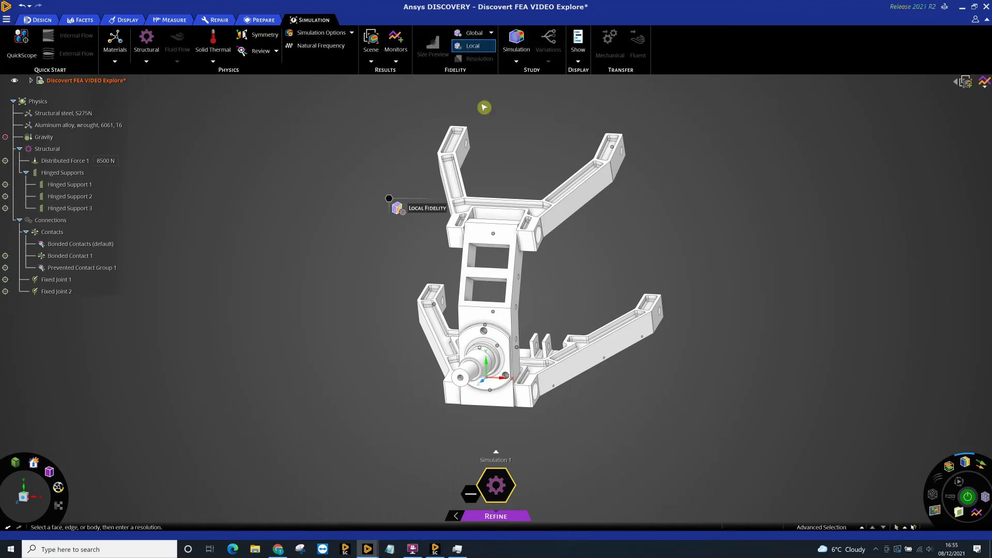
pyautogui.moveTo(374, 232); pyautogui.dragTo(453, 324, button='middle')
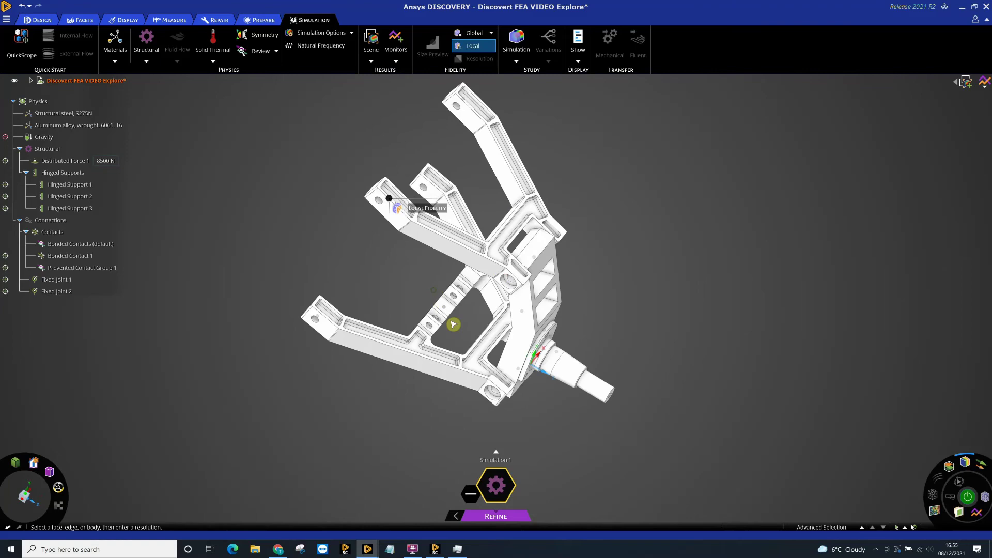
pyautogui.scroll(10, 453, 324)
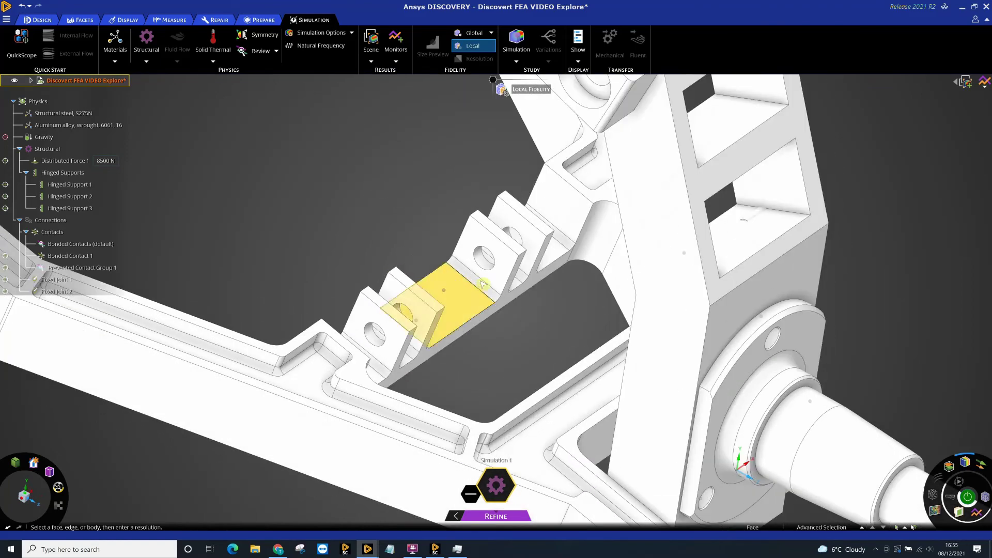
pyautogui.scroll(-10, 485, 286)
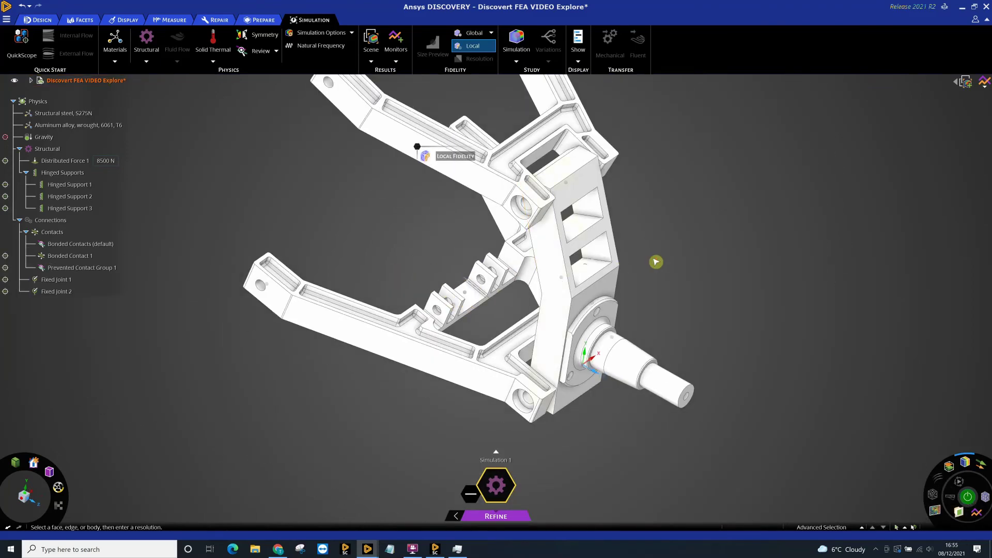
pyautogui.scroll(-3, 656, 262)
pyautogui.moveTo(684, 266); pyautogui.dragTo(685, 261, button='middle')
pyautogui.press('Escape')
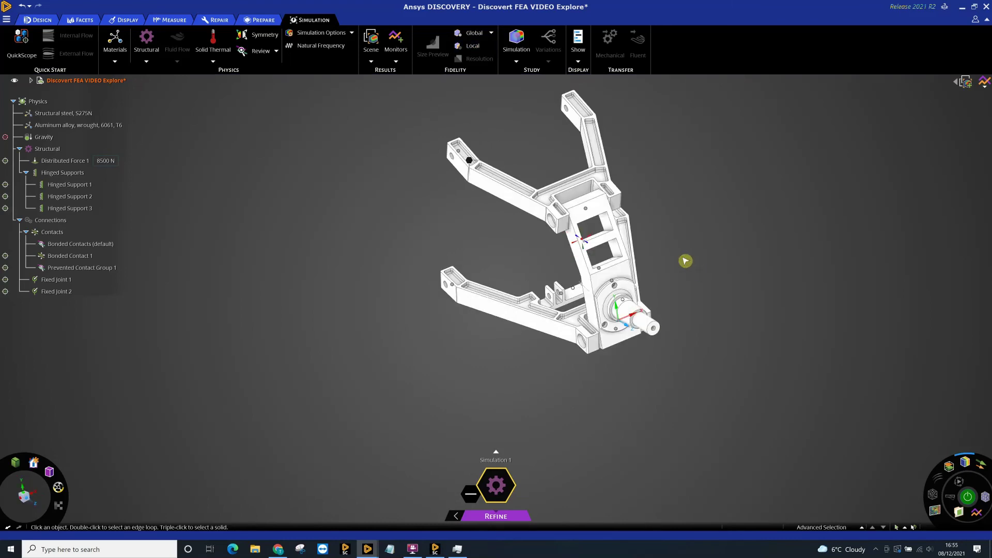
pyautogui.keyDown('shift'); pyautogui.moveTo(650, 426); pyautogui.dragTo(633, 435, button='middle'); pyautogui.keyUp('shift')
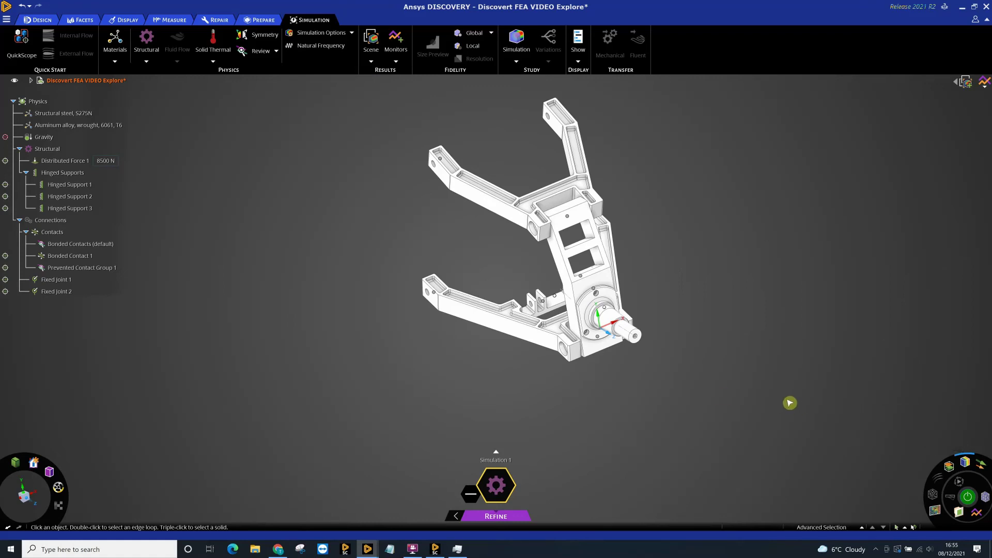
# Switch to the Discovert FEA VIDEO project window and examine the mesh on the lower arm faces assigned to Fidelity Adjustment Setting 1
pyautogui.moveTo(367, 548)
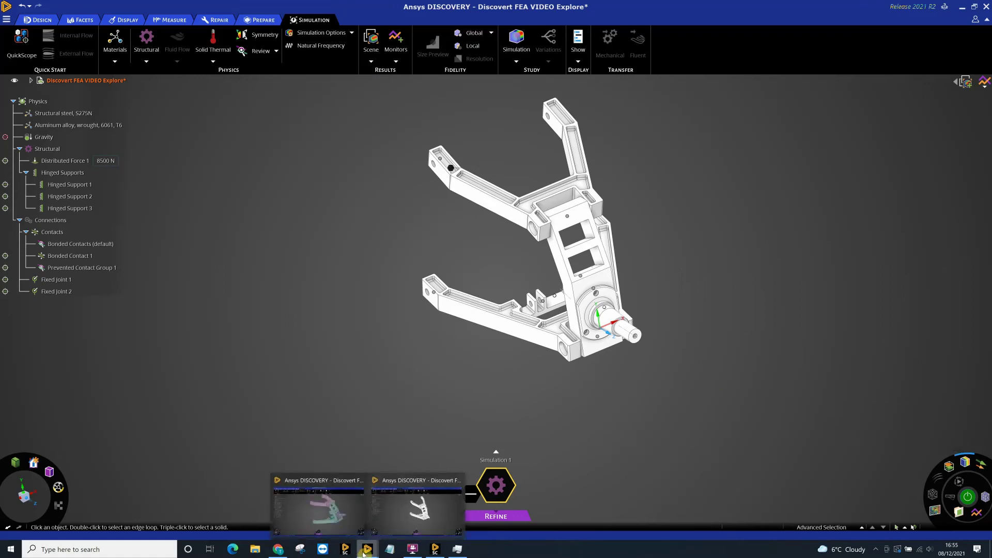
pyautogui.click(335, 515)
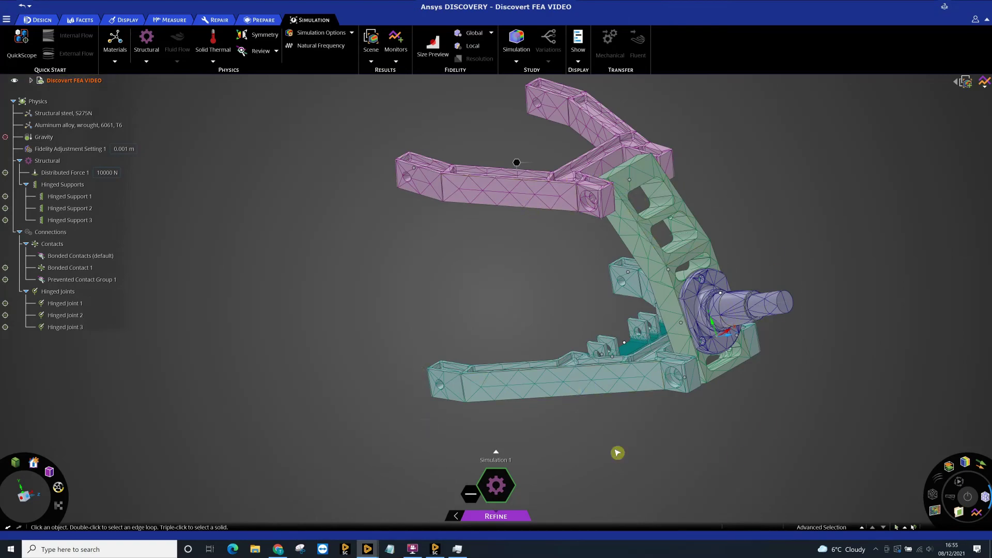
pyautogui.moveTo(696, 440); pyautogui.dragTo(562, 460, button='middle')
pyautogui.scroll(10, 562, 459)
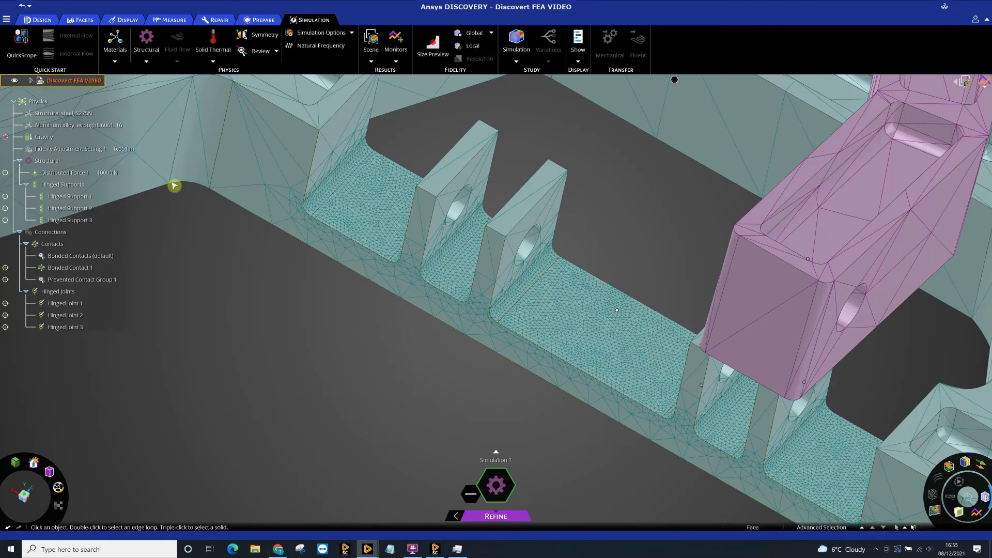
pyautogui.click(91, 152)
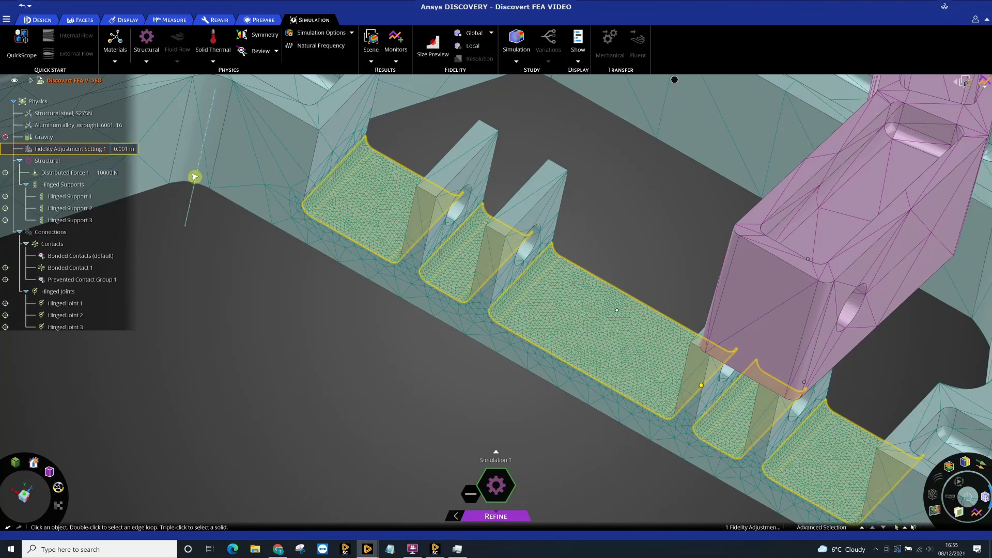
pyautogui.click(525, 276)
pyautogui.scroll(-5, 526, 276)
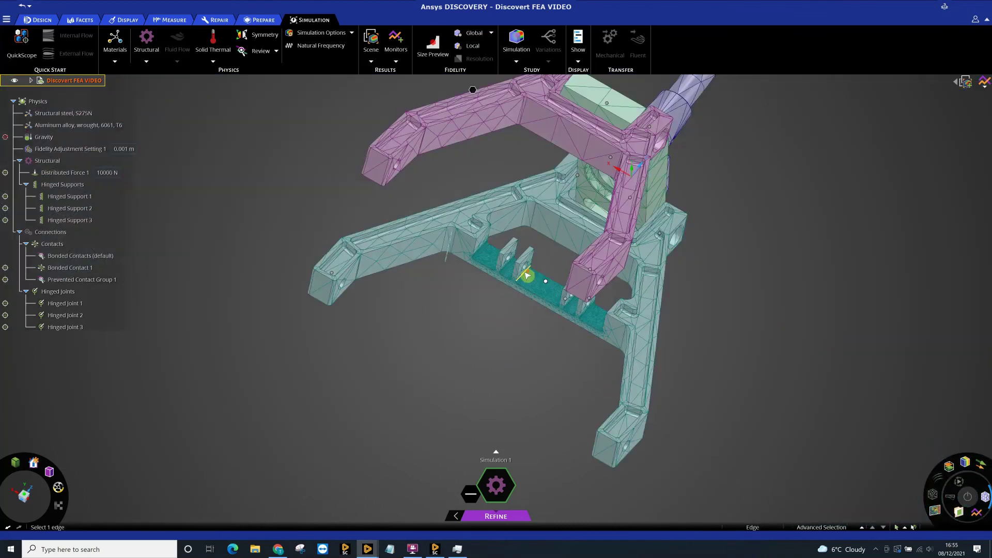
pyautogui.scroll(-5, 526, 276)
# Play the deformation animation of the displacement results, and hide the contours to return to the mesh display
pyautogui.moveTo(754, 303); pyautogui.dragTo(783, 335, button='middle')
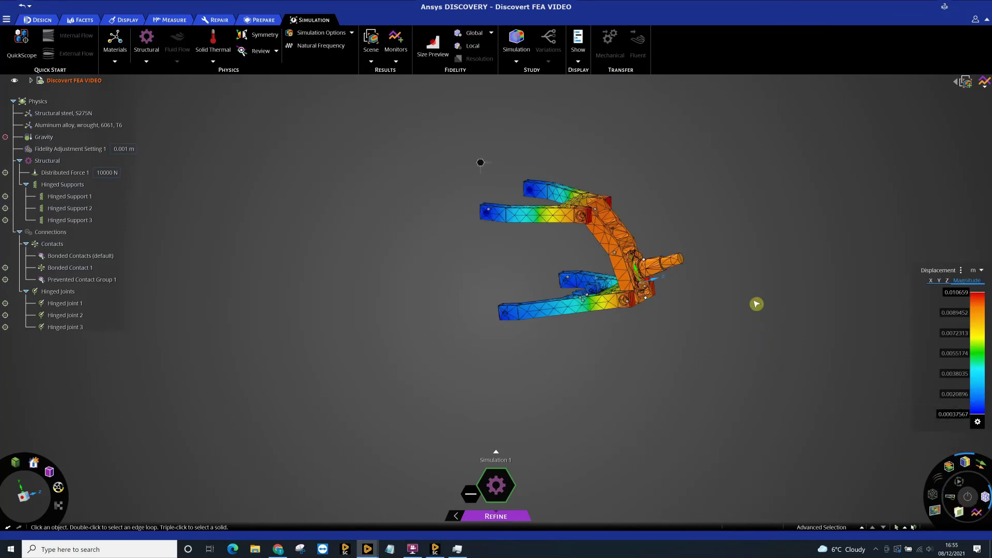
pyautogui.scroll(3, 756, 304)
pyautogui.click(953, 501)
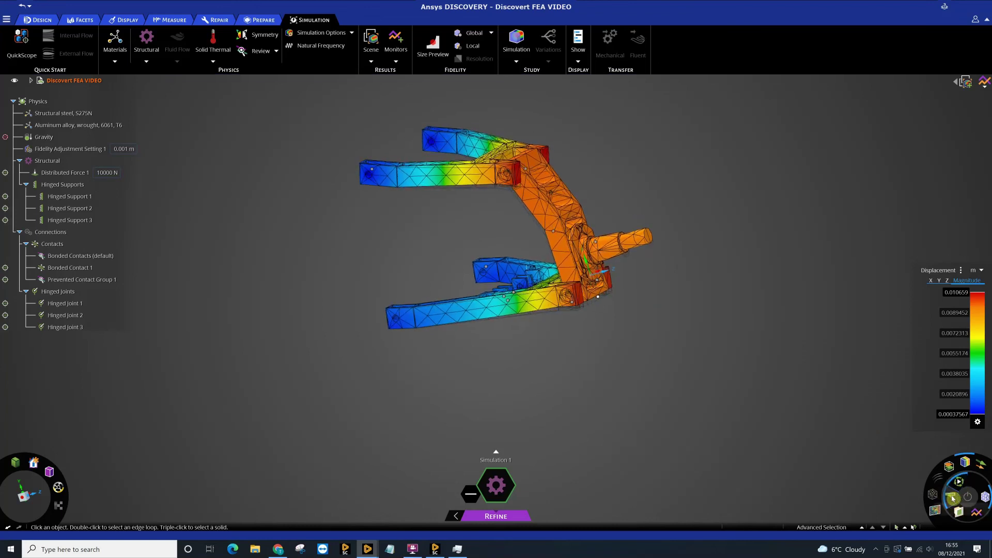
pyautogui.click(958, 482)
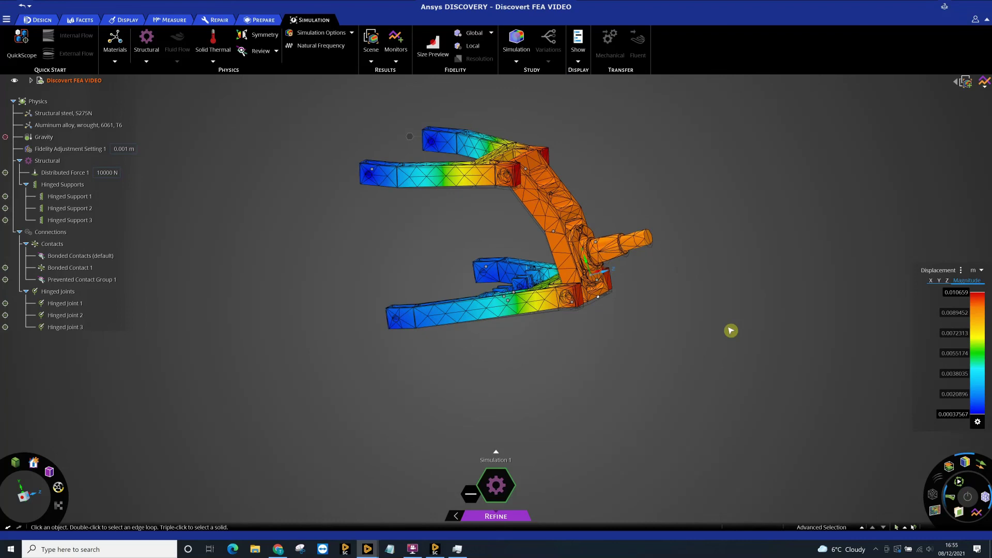
pyautogui.click(950, 486)
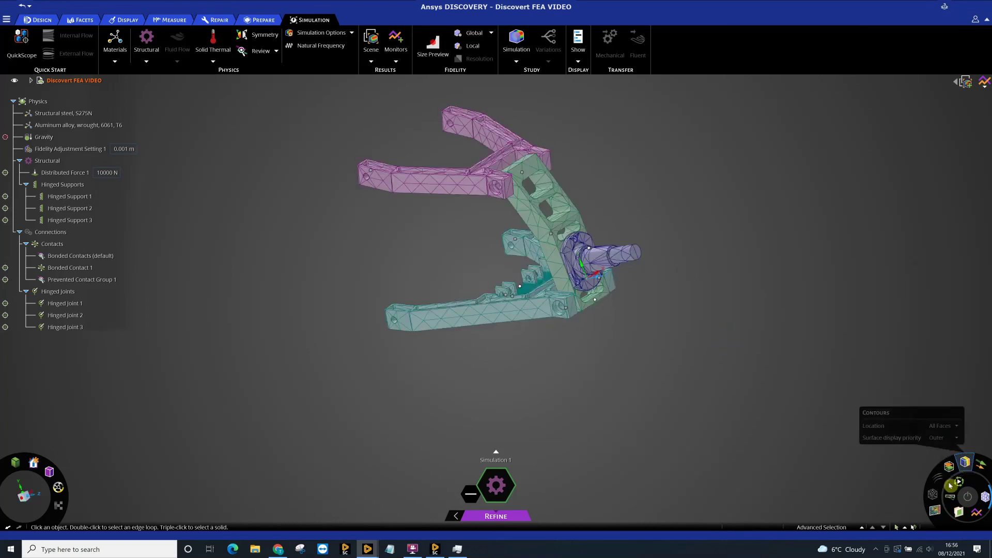
pyautogui.moveTo(719, 365); pyautogui.dragTo(692, 382, button='middle')
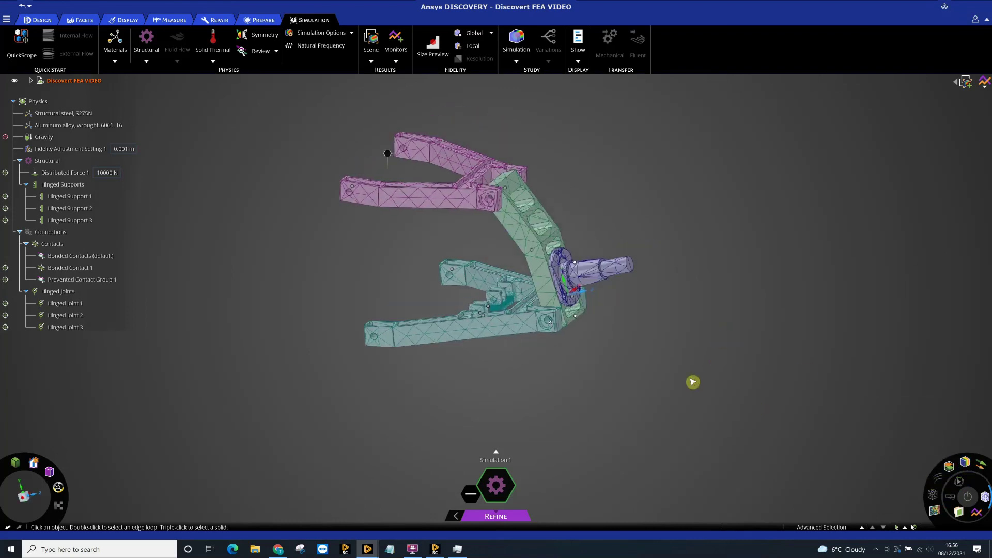